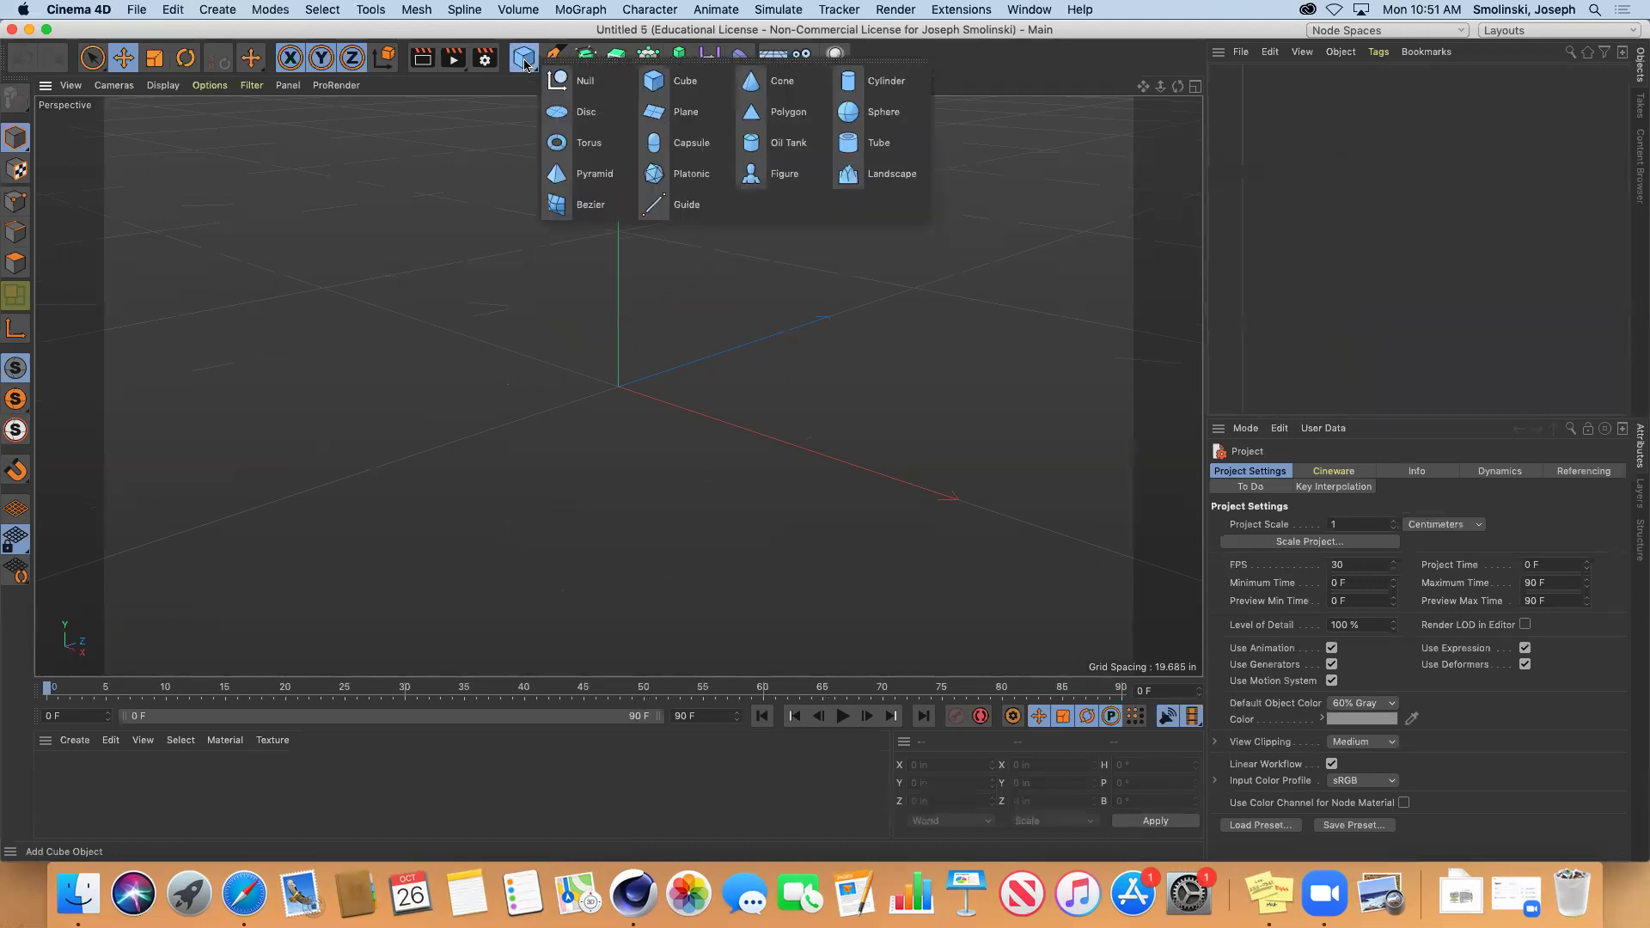
Add a capsule with 12 height segments, 12 cap segments and 36 rotation segments
left_click(689, 142)
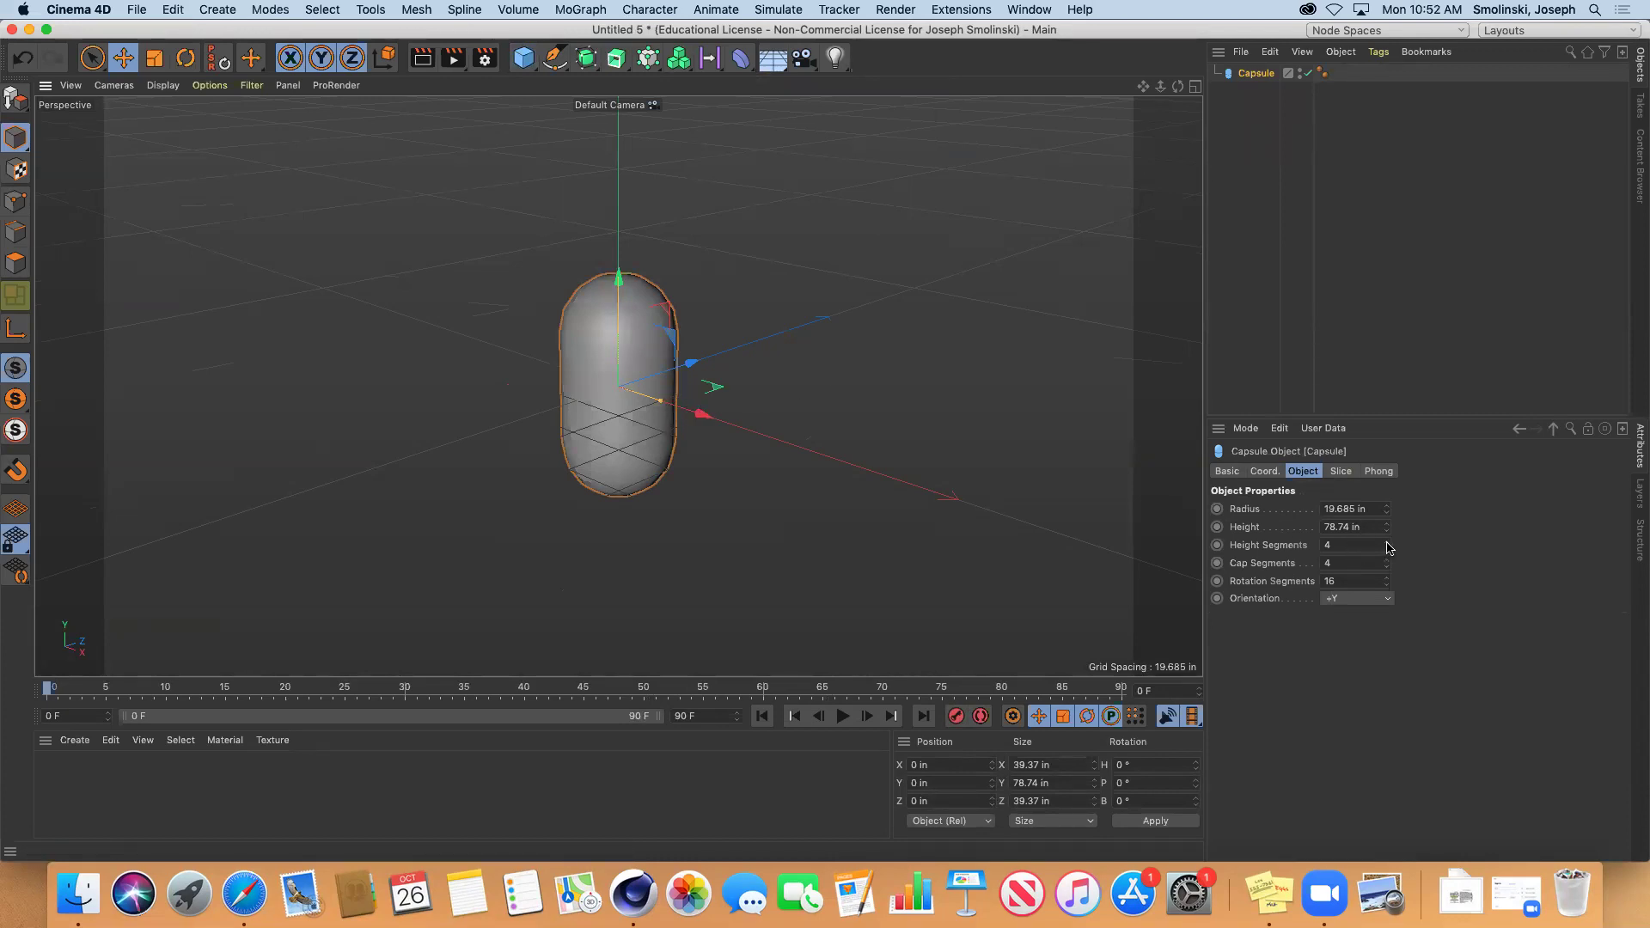
left_click(1356, 544)
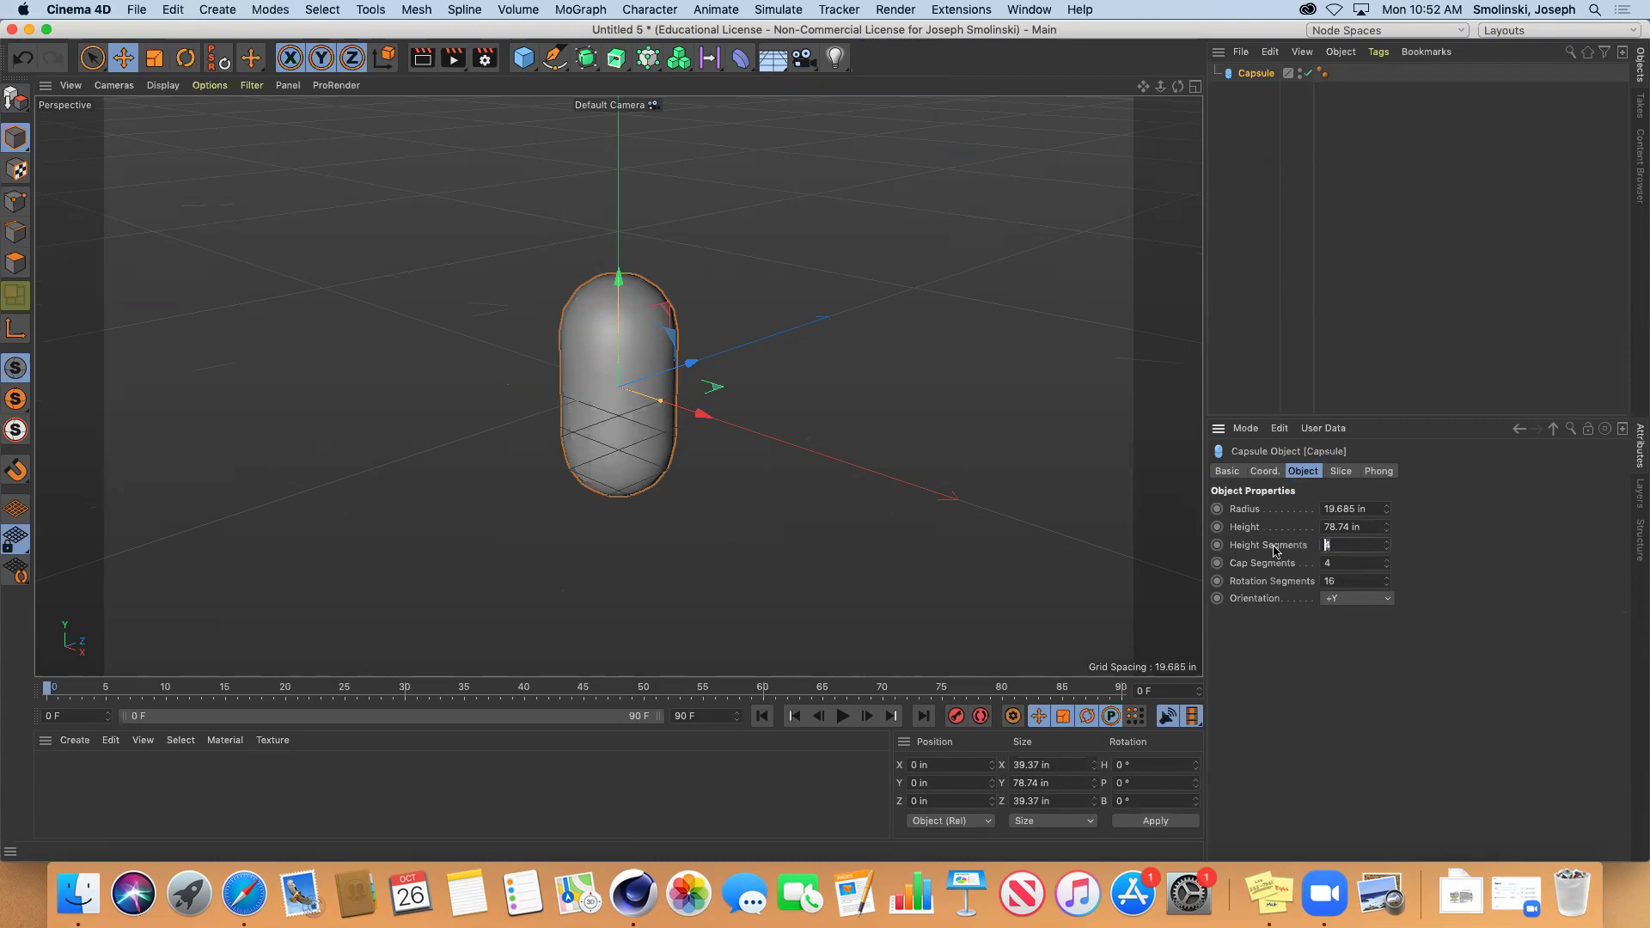
left_click(1354, 580)
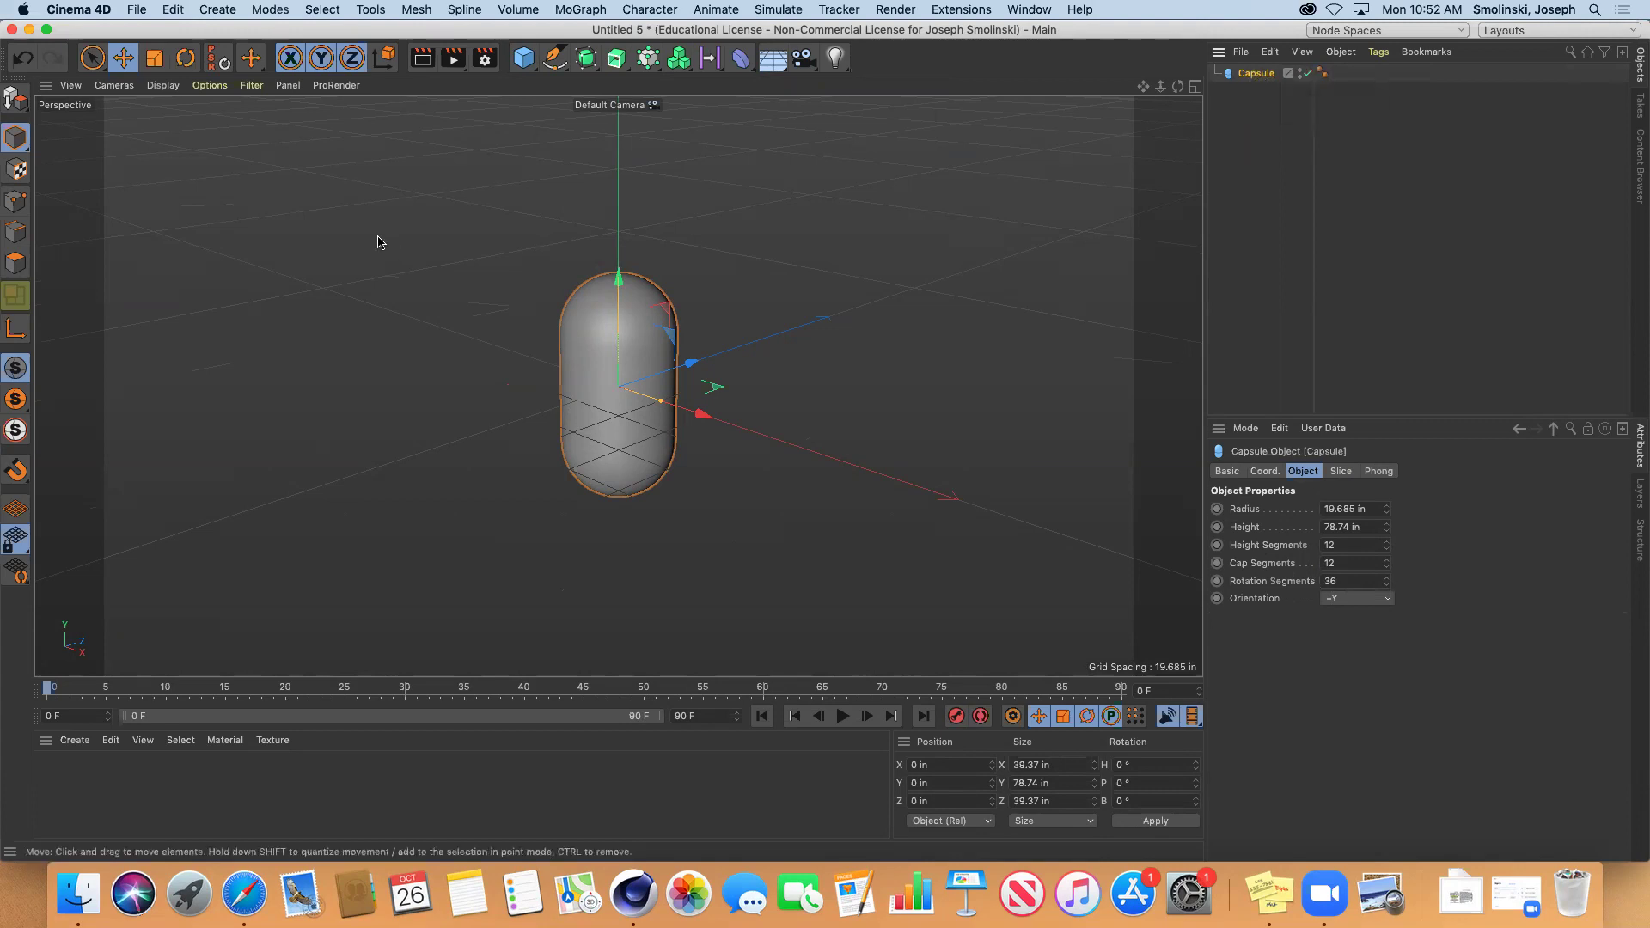
Set the viewport display to Gouraud Shading (Lines)
left_click(163, 85)
left_click(247, 135)
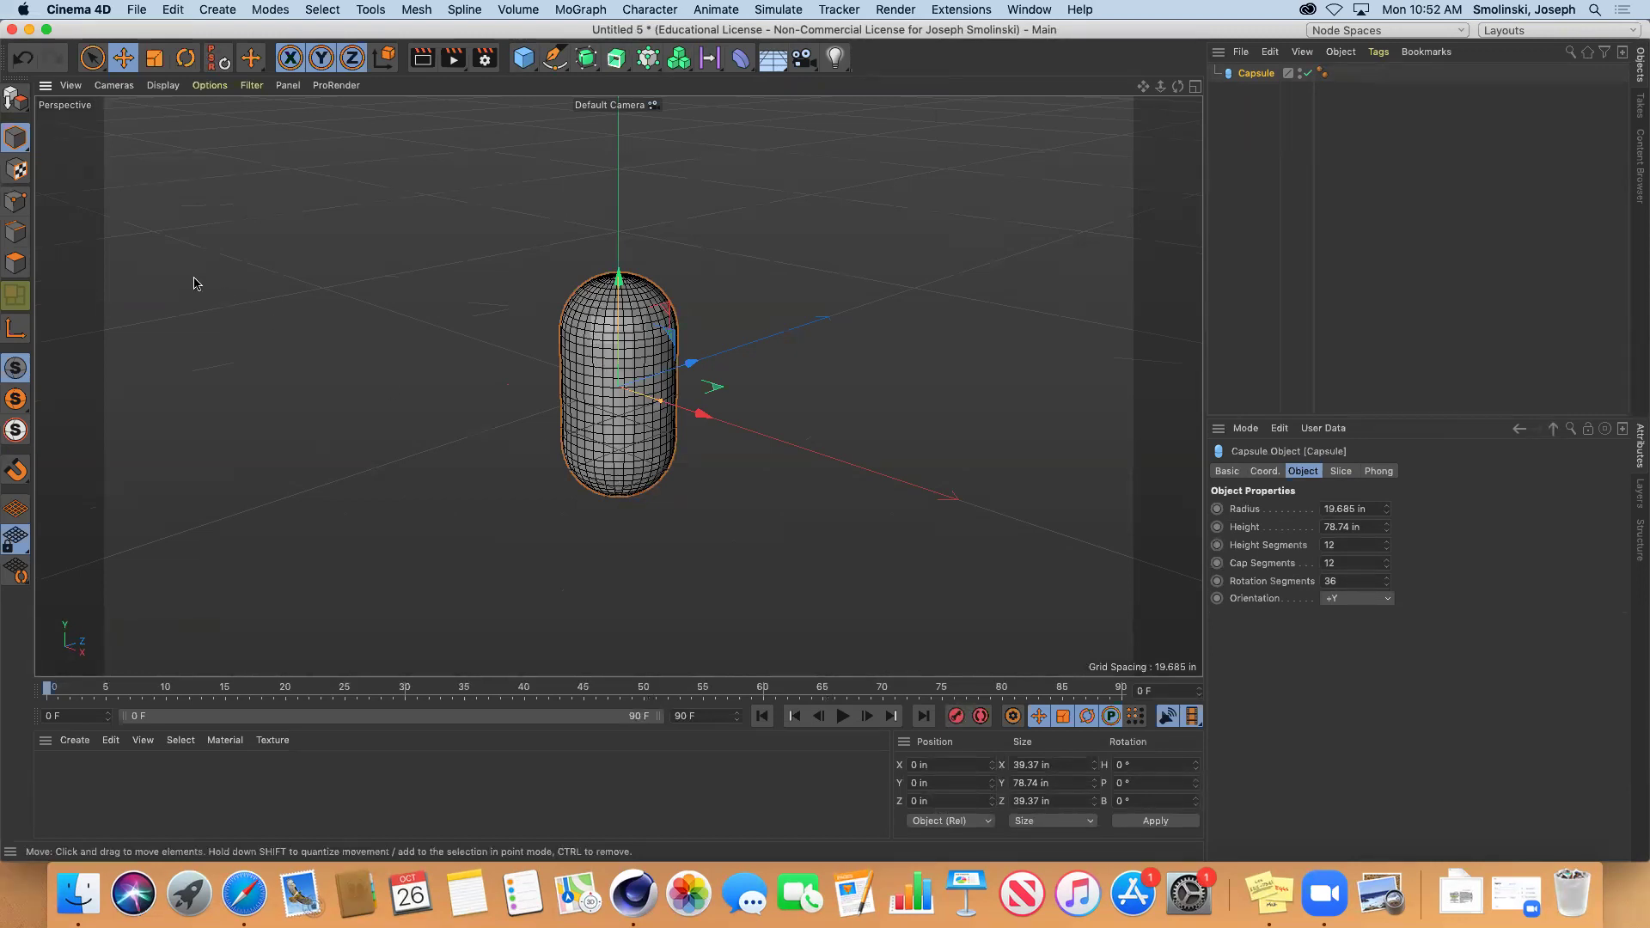
left_click(165, 89)
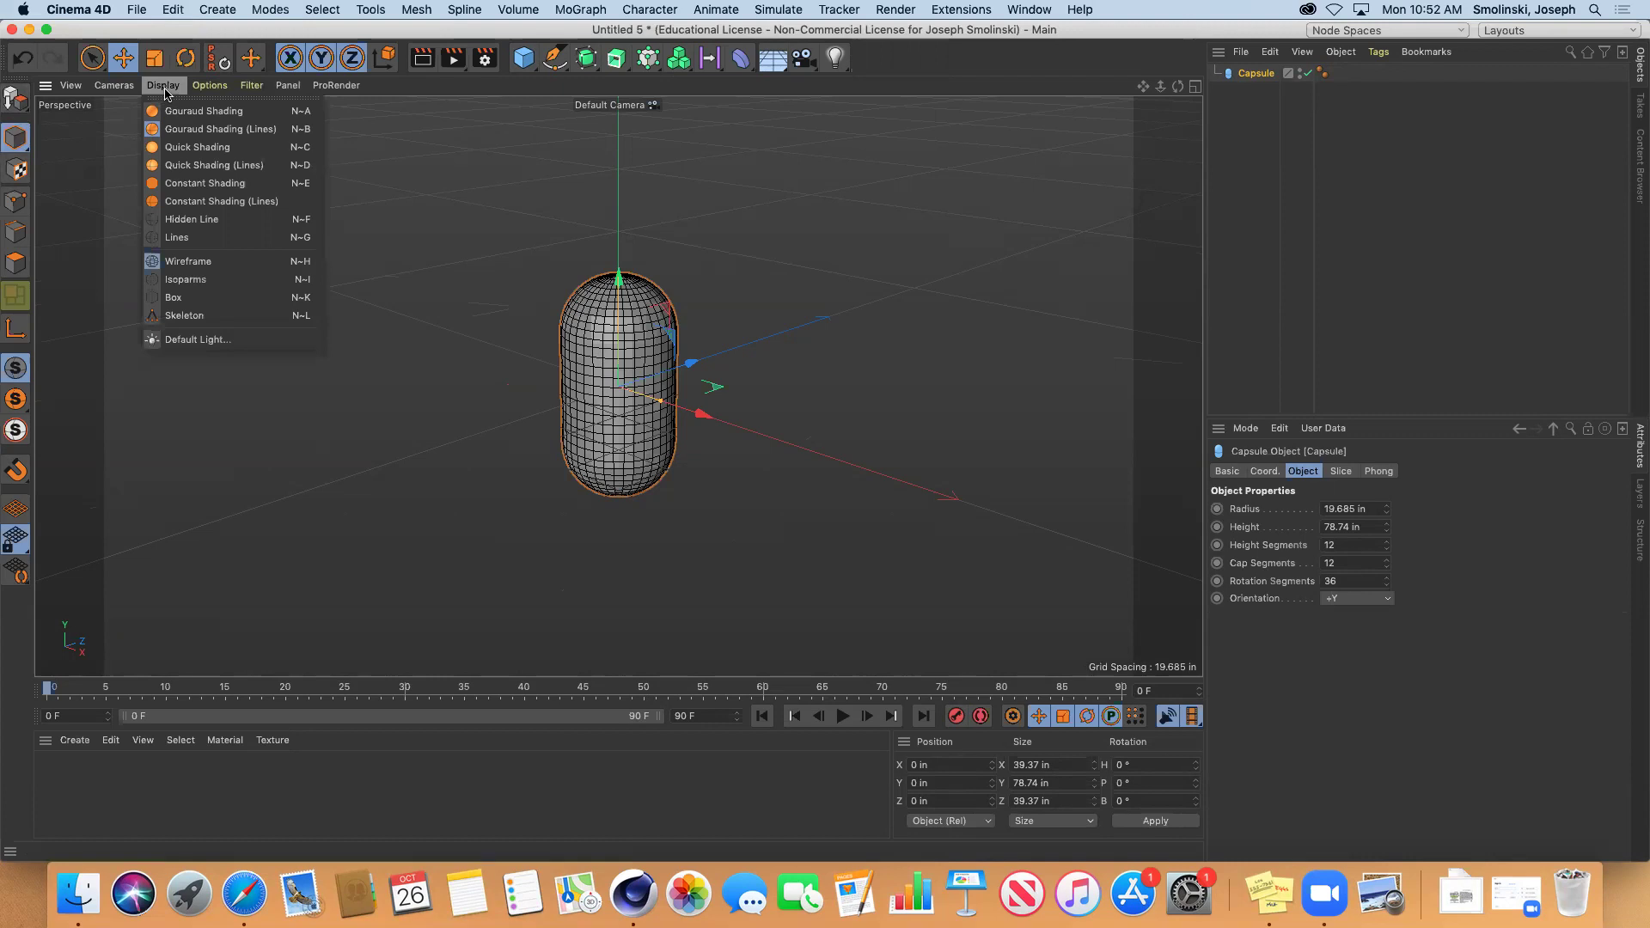
Return to plain Gouraud Shading, resize the window, and make the capsule editable
left_click(175, 112)
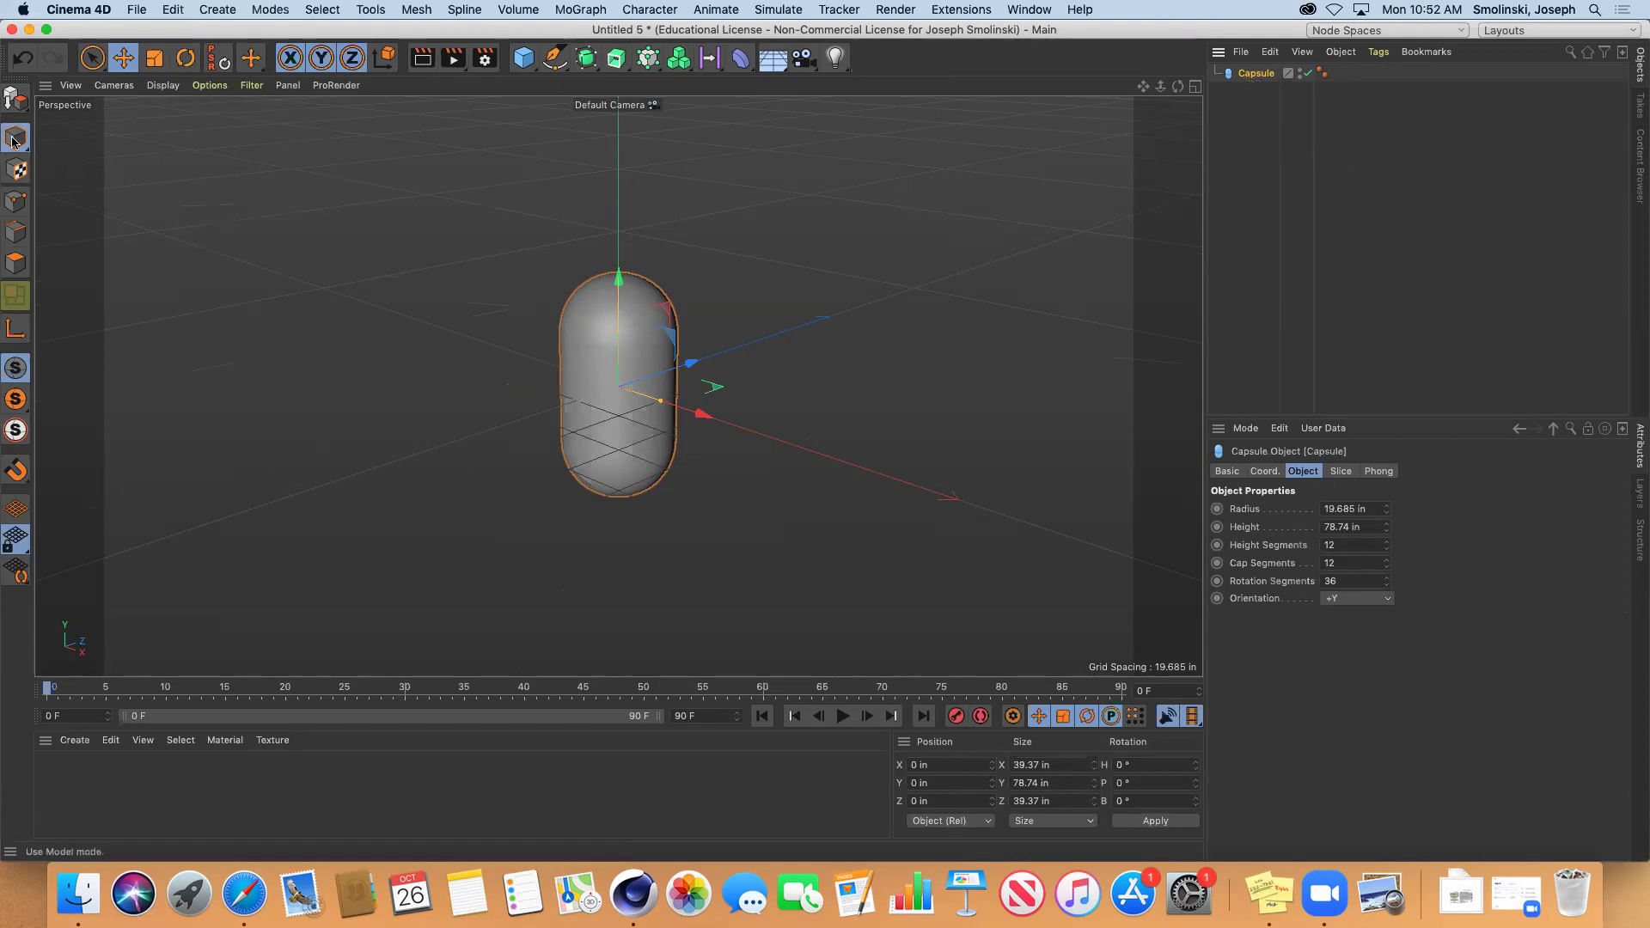
left_click_drag(1637, 855, 1564, 842)
left_click_drag(1059, 35, 1090, 46)
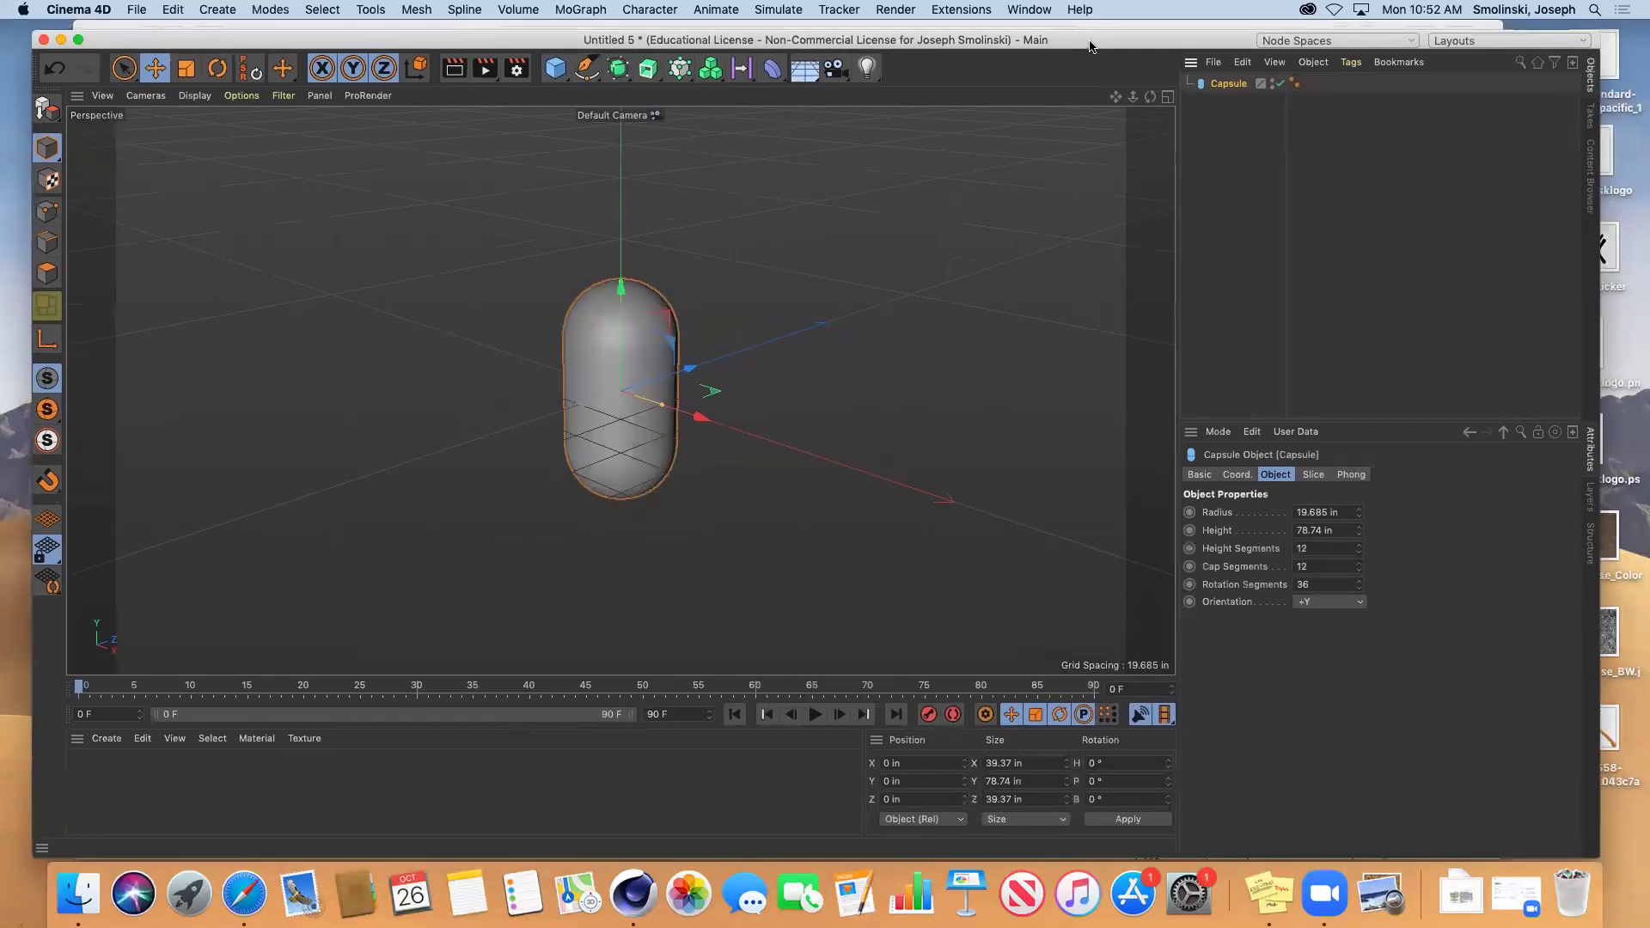
left_click(49, 109)
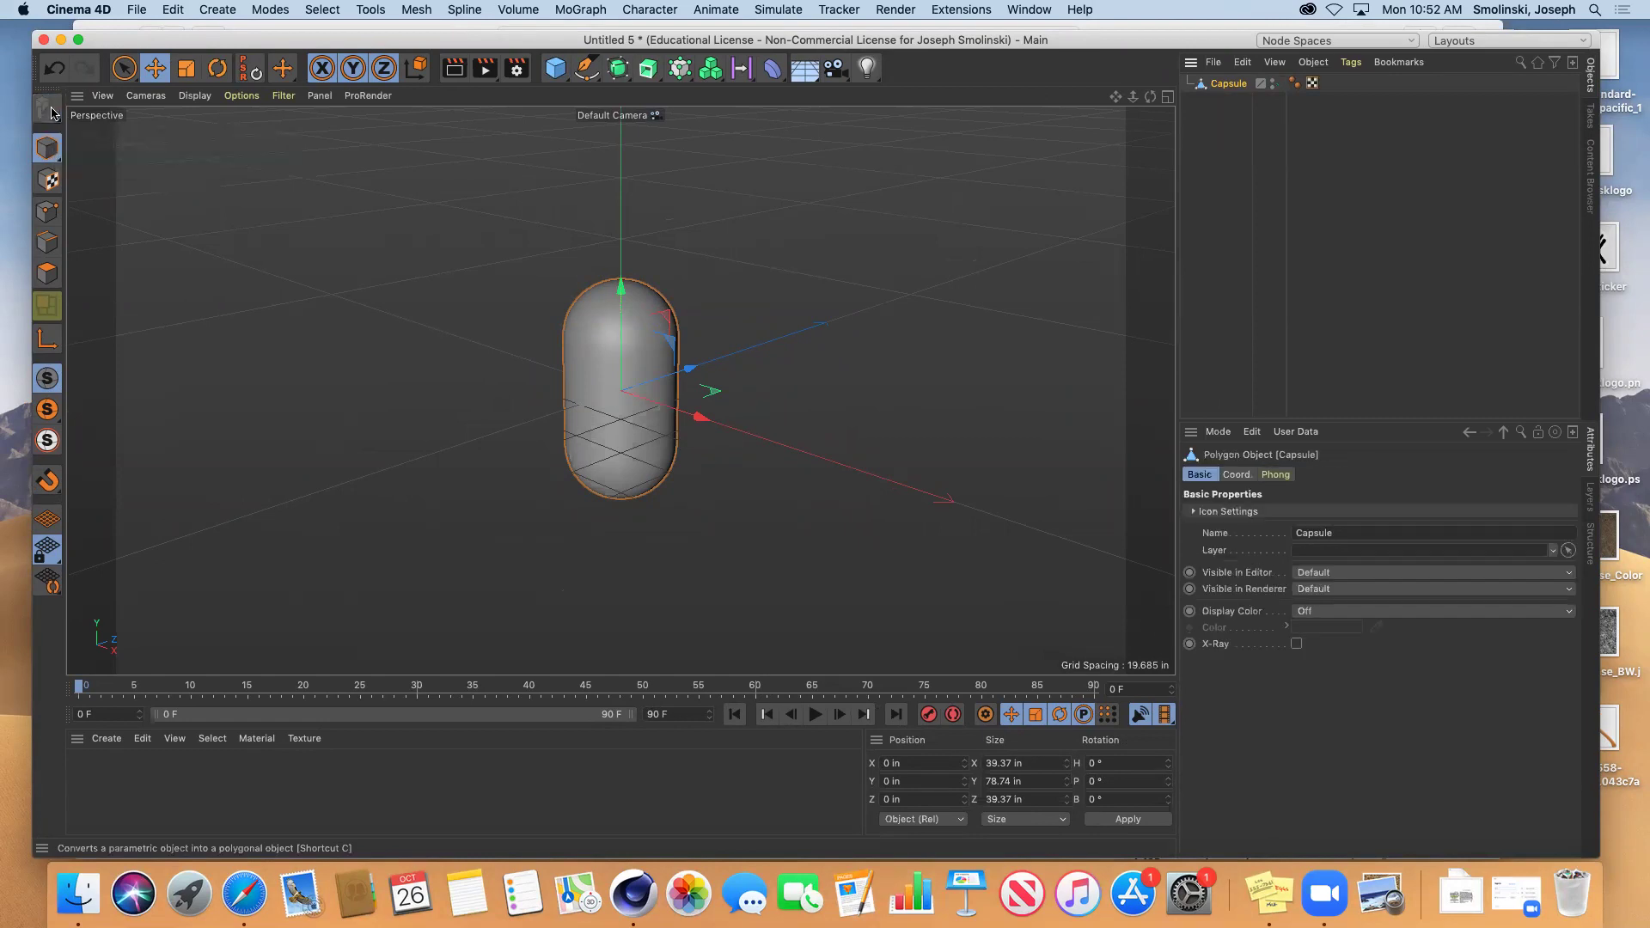
Maximize the Front viewport from the four-view layout and zoom in on the capsule
left_click(1167, 98)
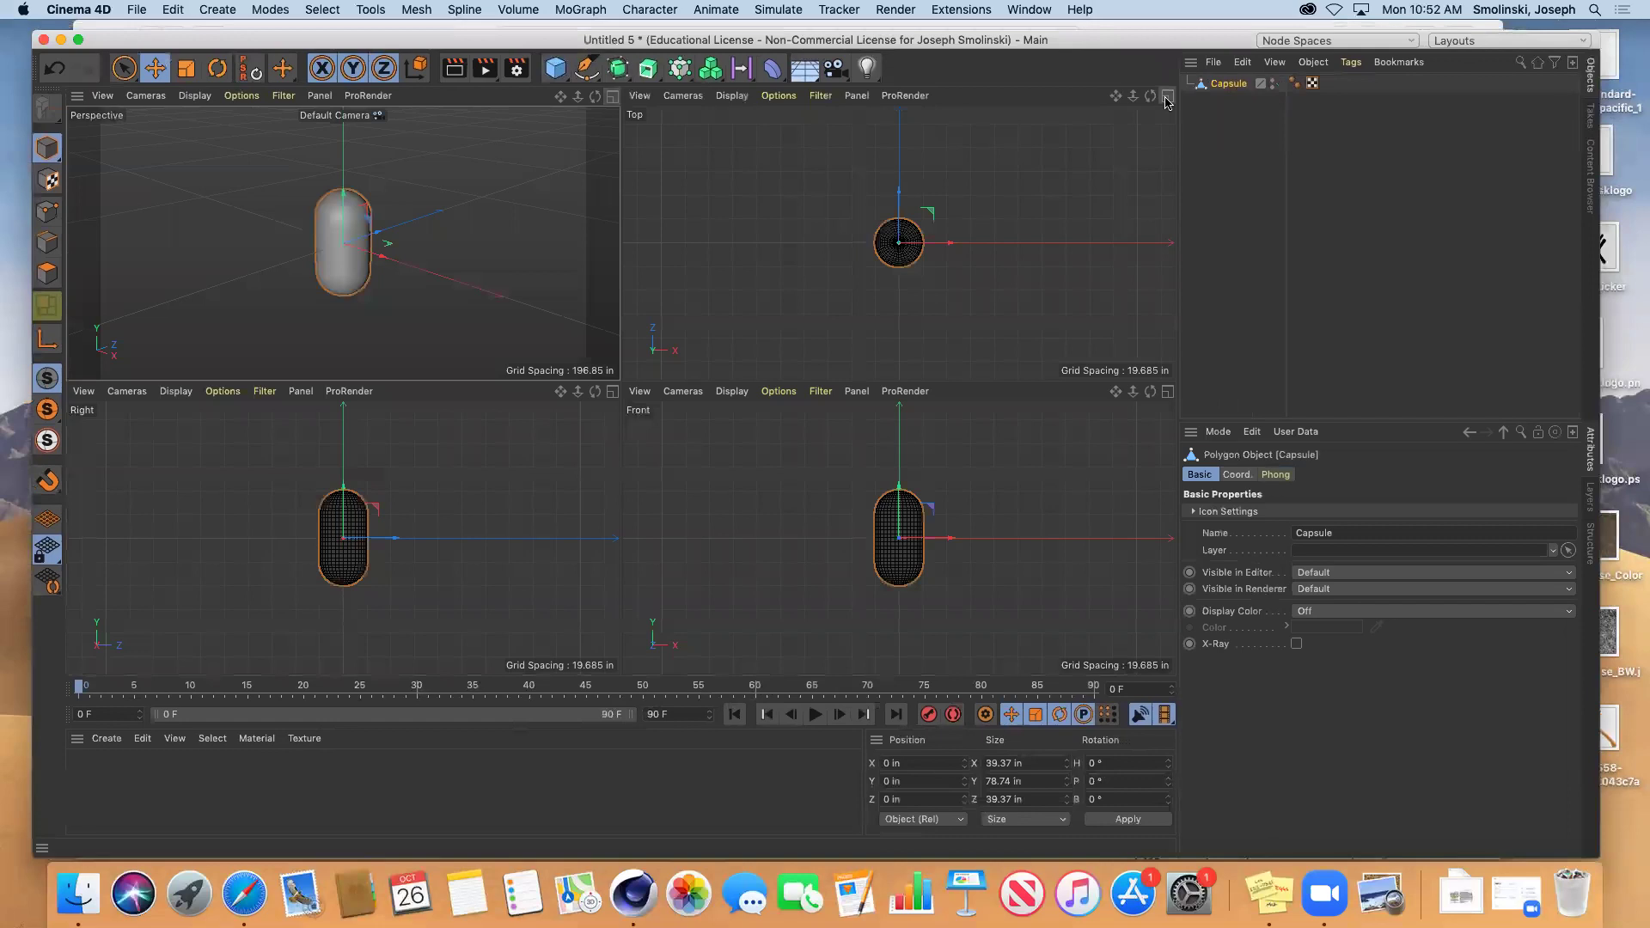
left_click(1167, 392)
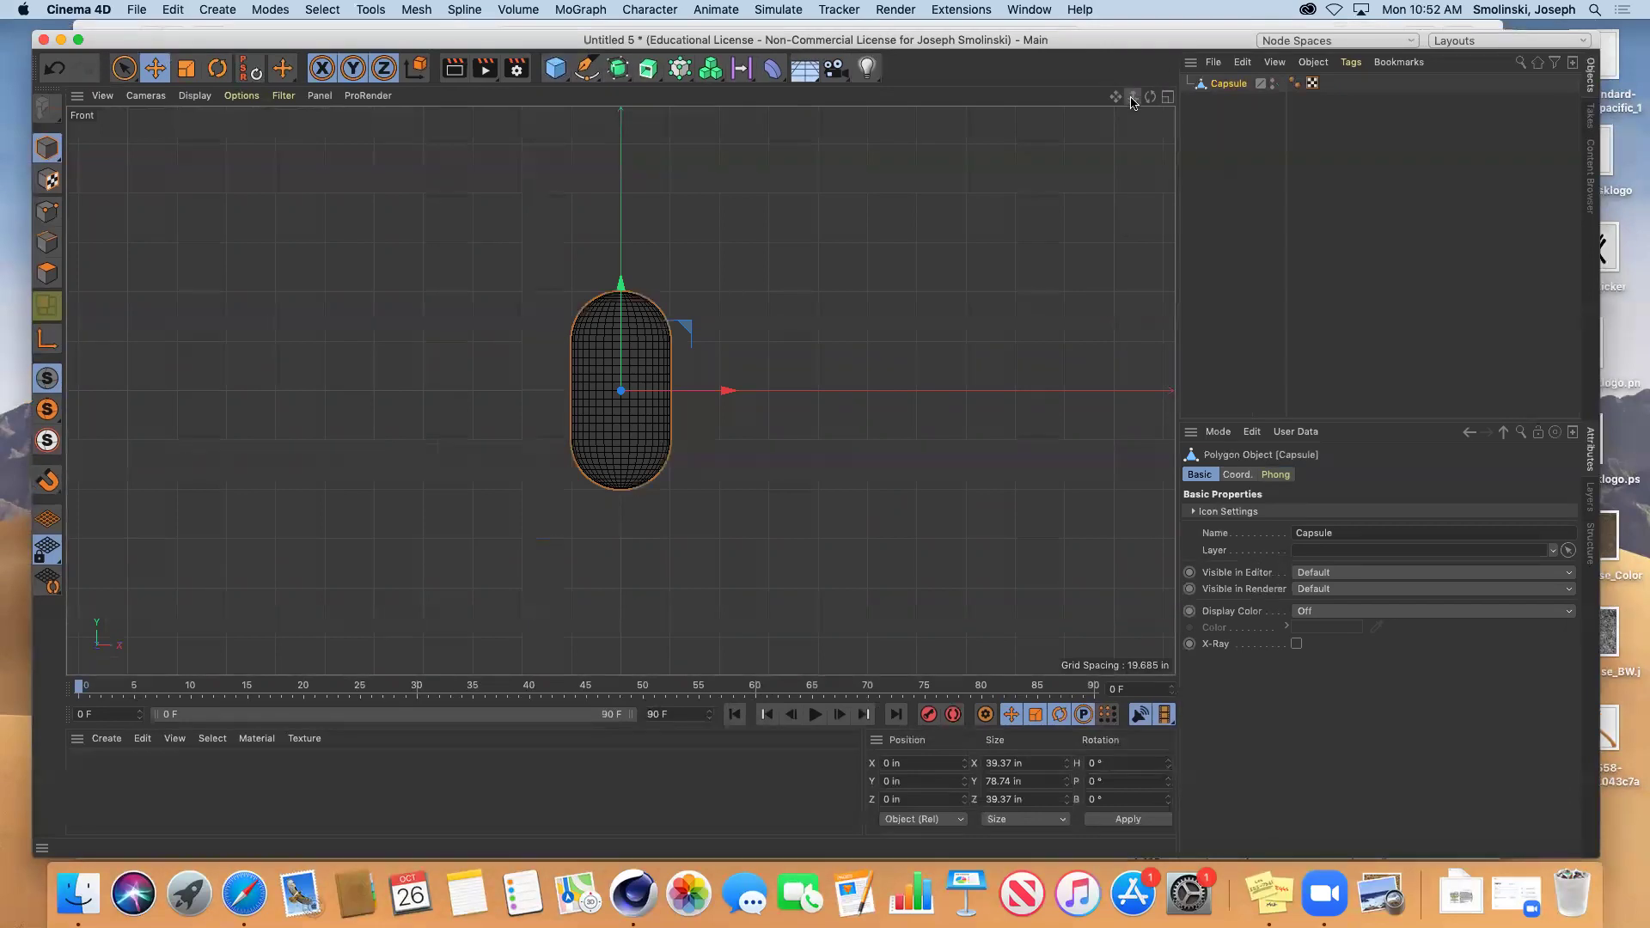
left_click_drag(1133, 96, 1169, 96)
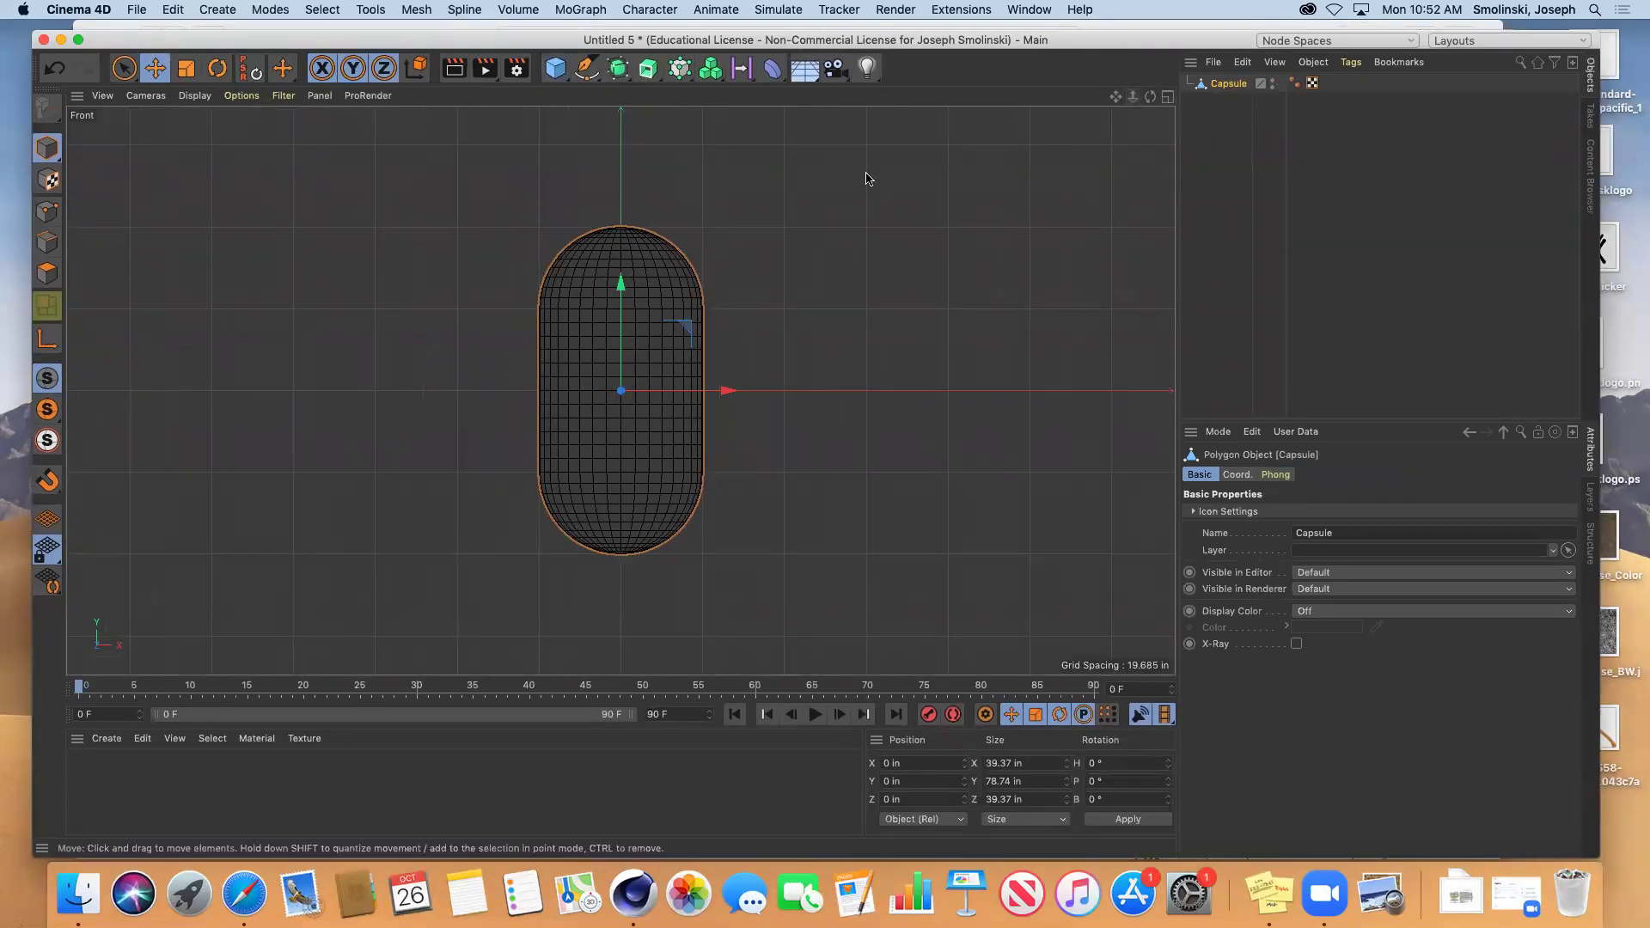
Place four joints with the Joint Tool from the capsule's bottom to its top, then restore four views
left_click(659, 12)
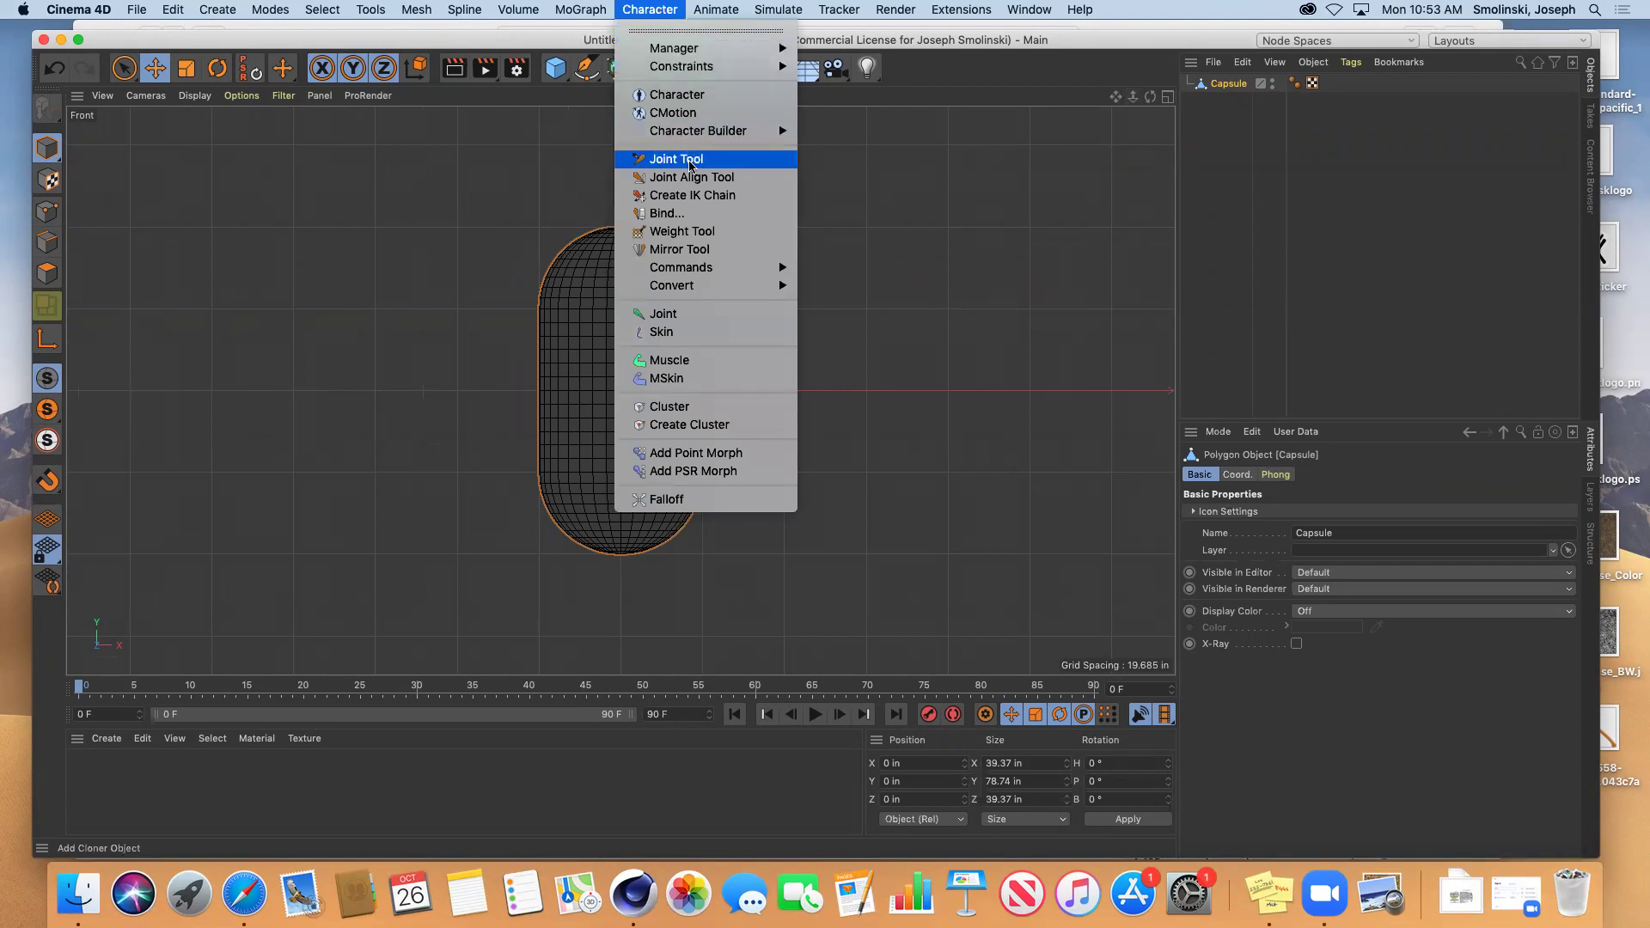
left_click(689, 160)
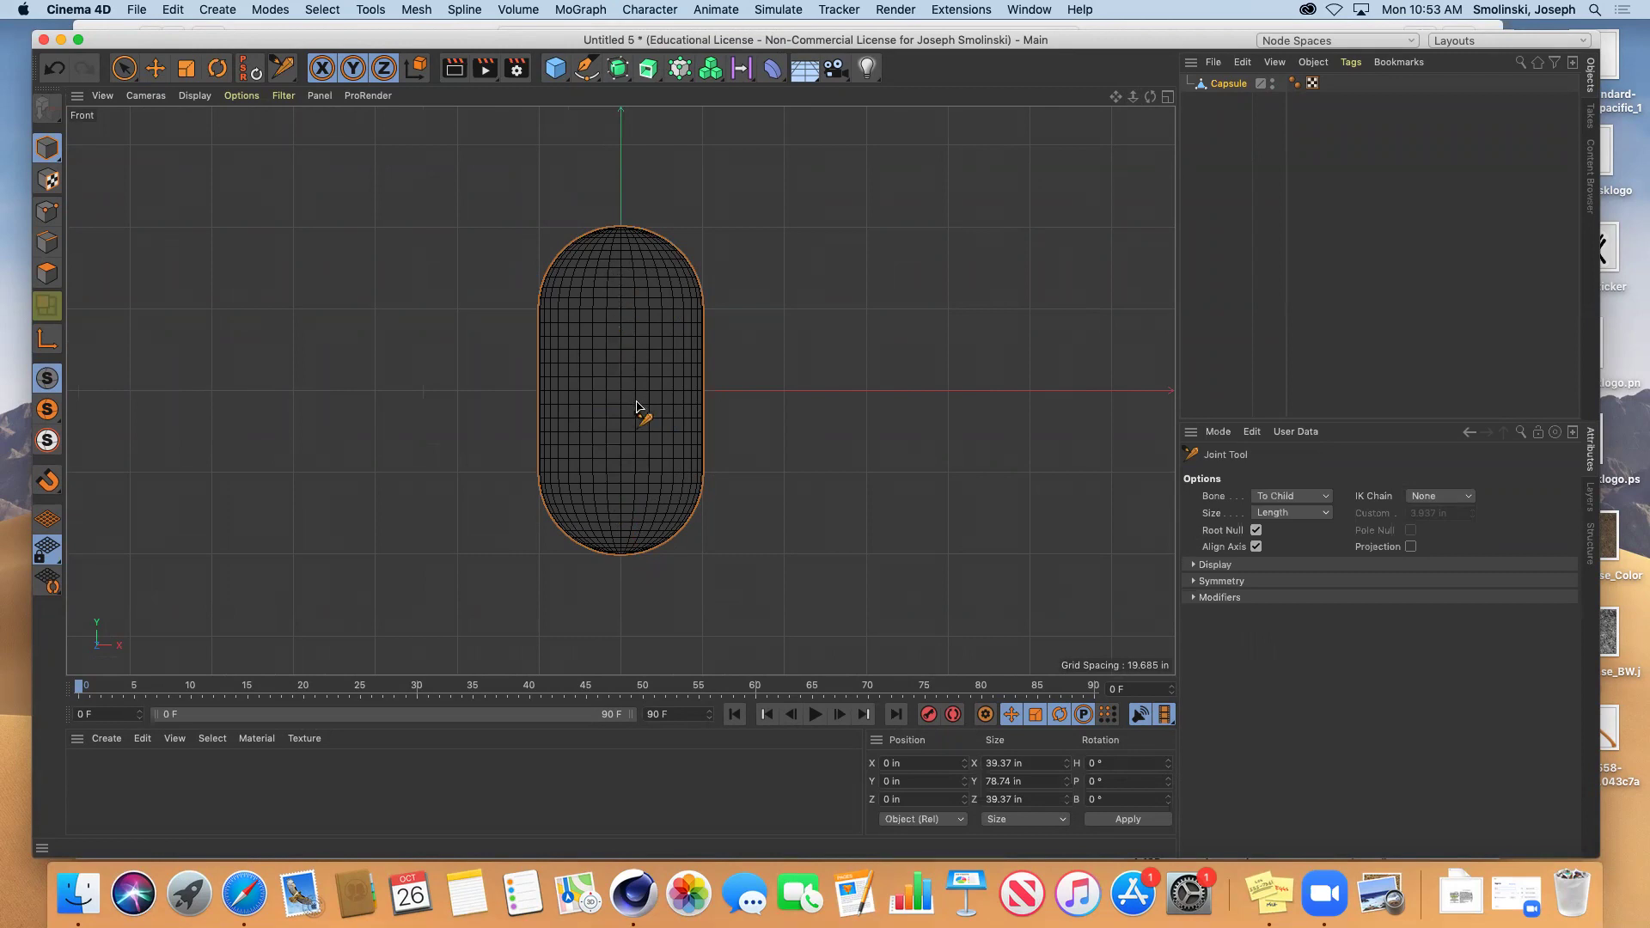
left_click(622, 556)
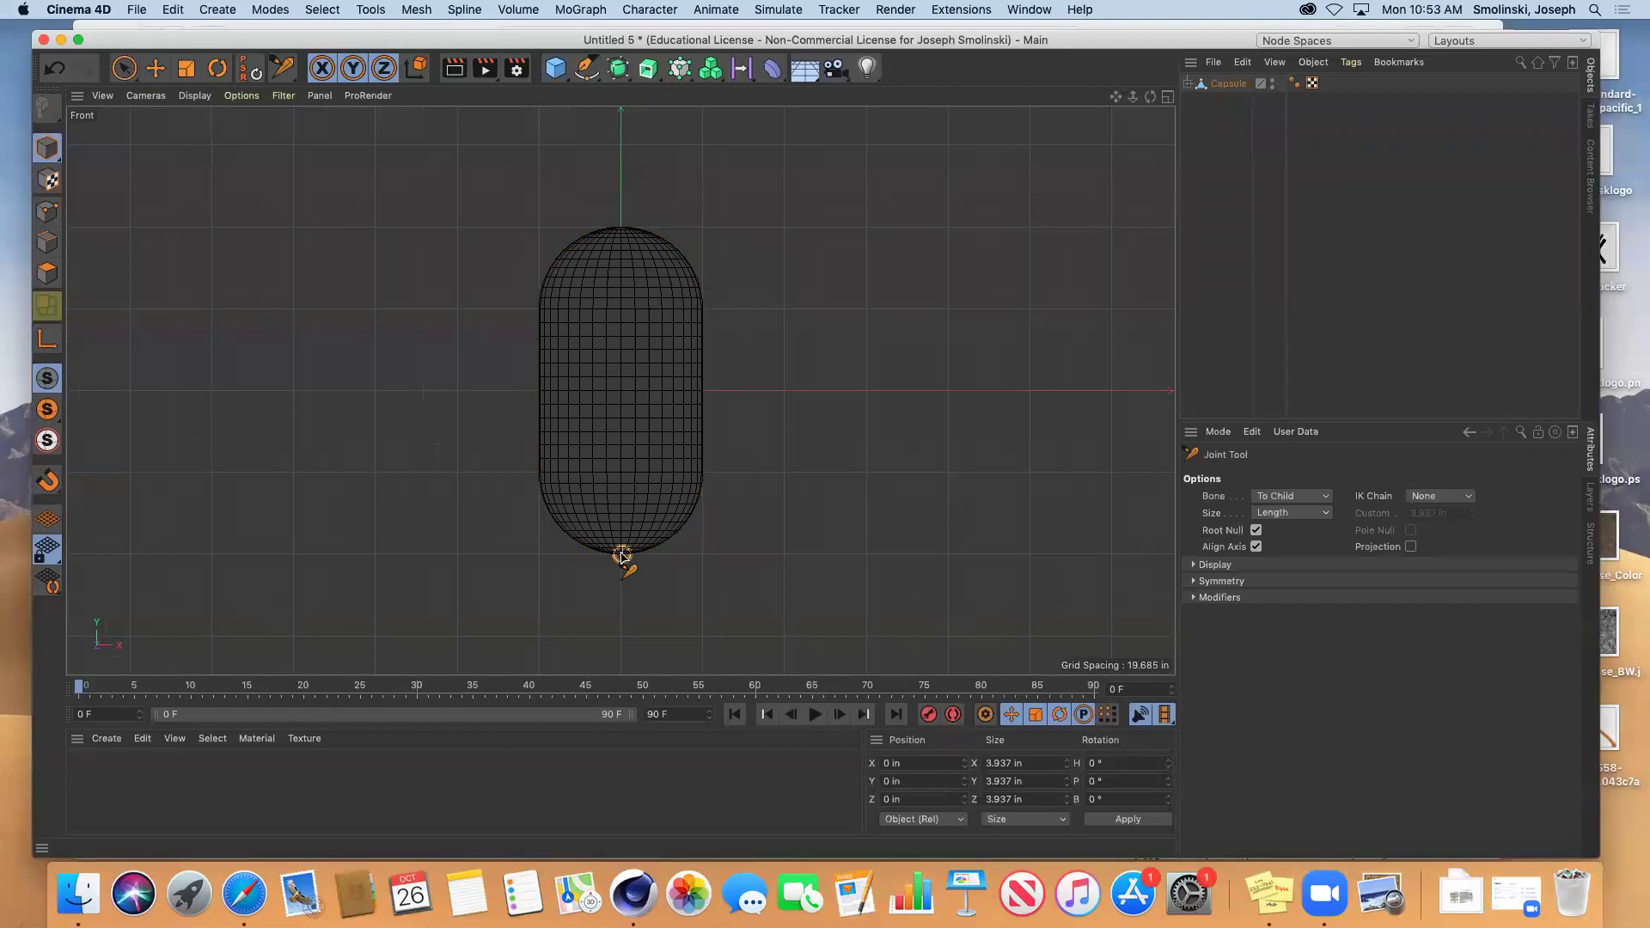
left_click(620, 435, "ctrl")
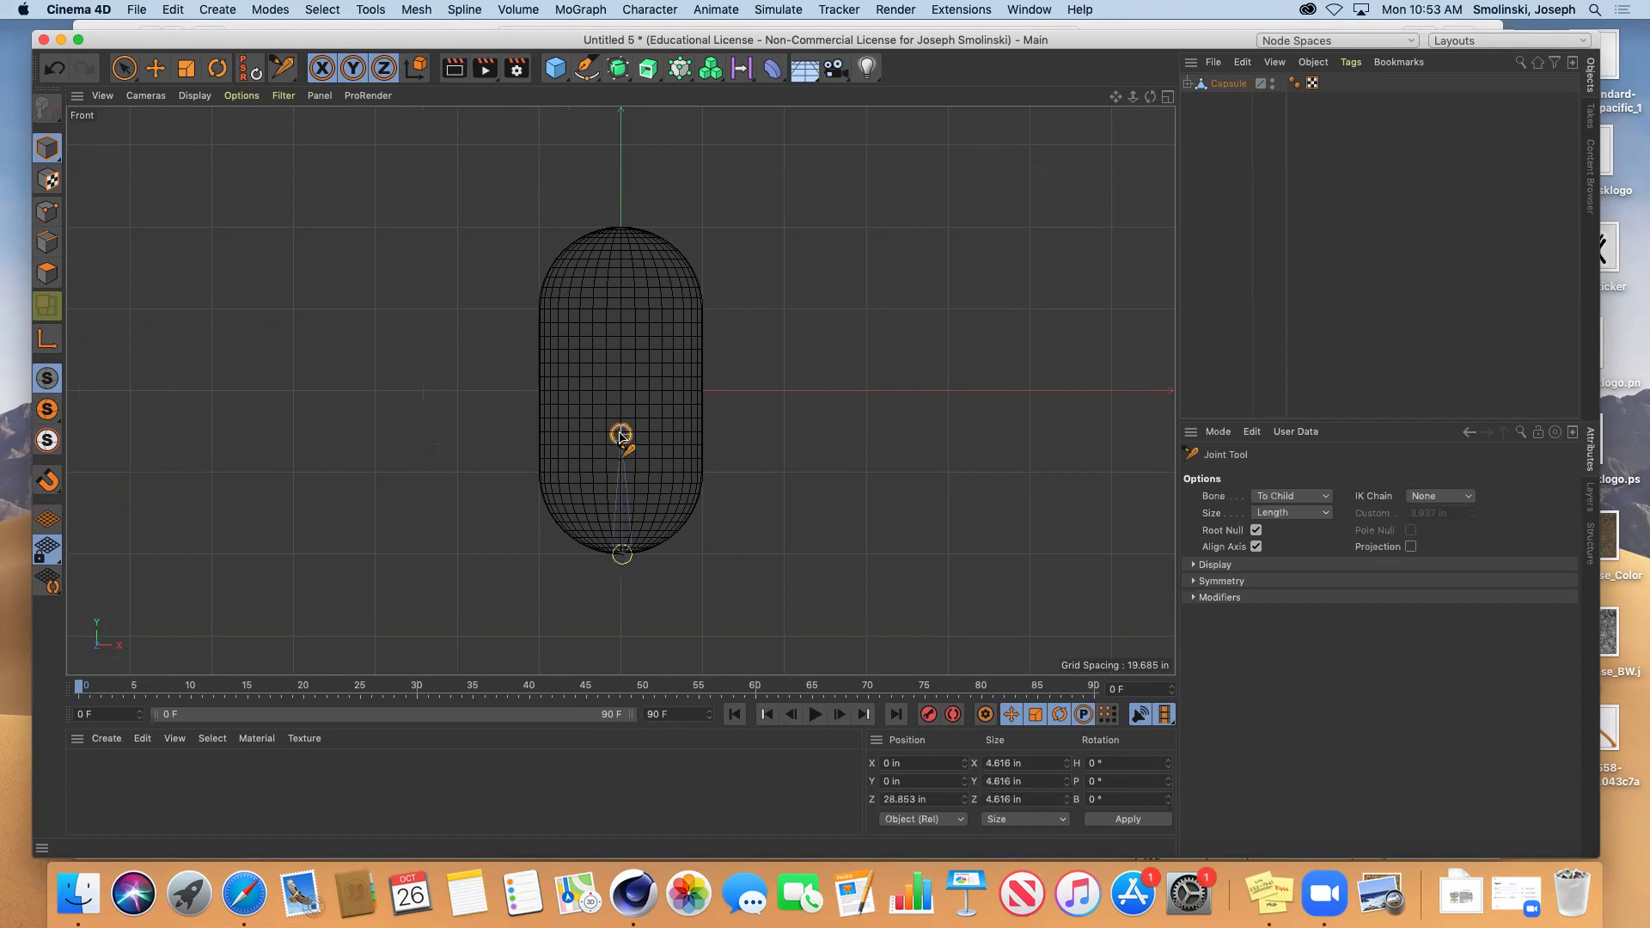
left_click(581, 338, "ctrl")
left_click(624, 230, "ctrl")
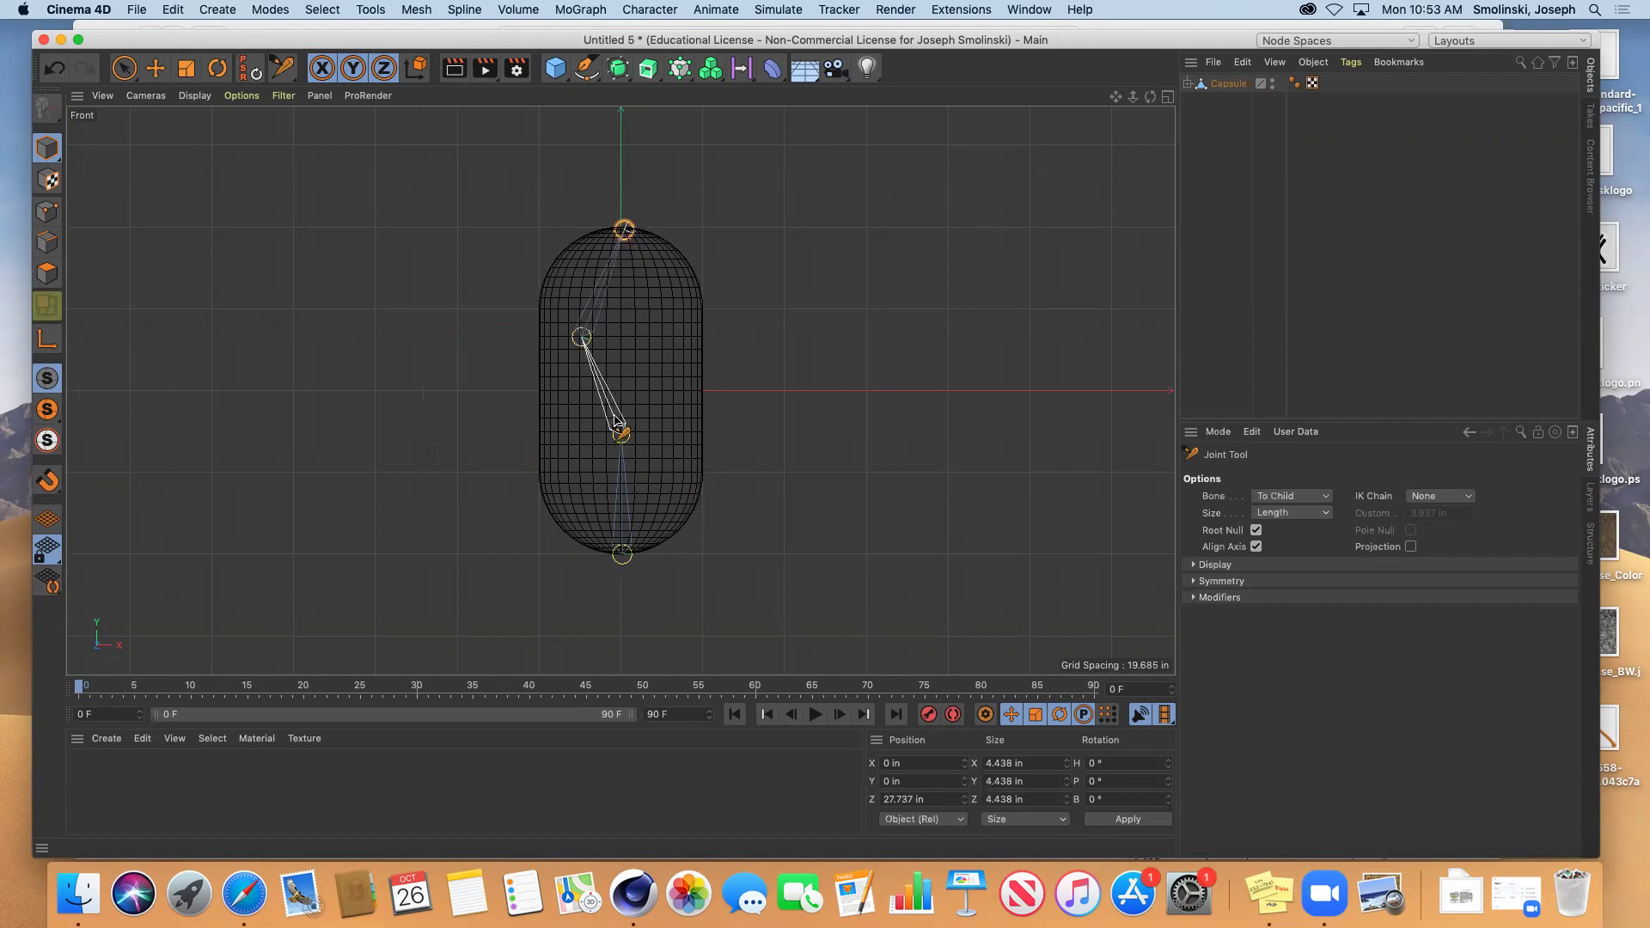
left_click(1167, 97)
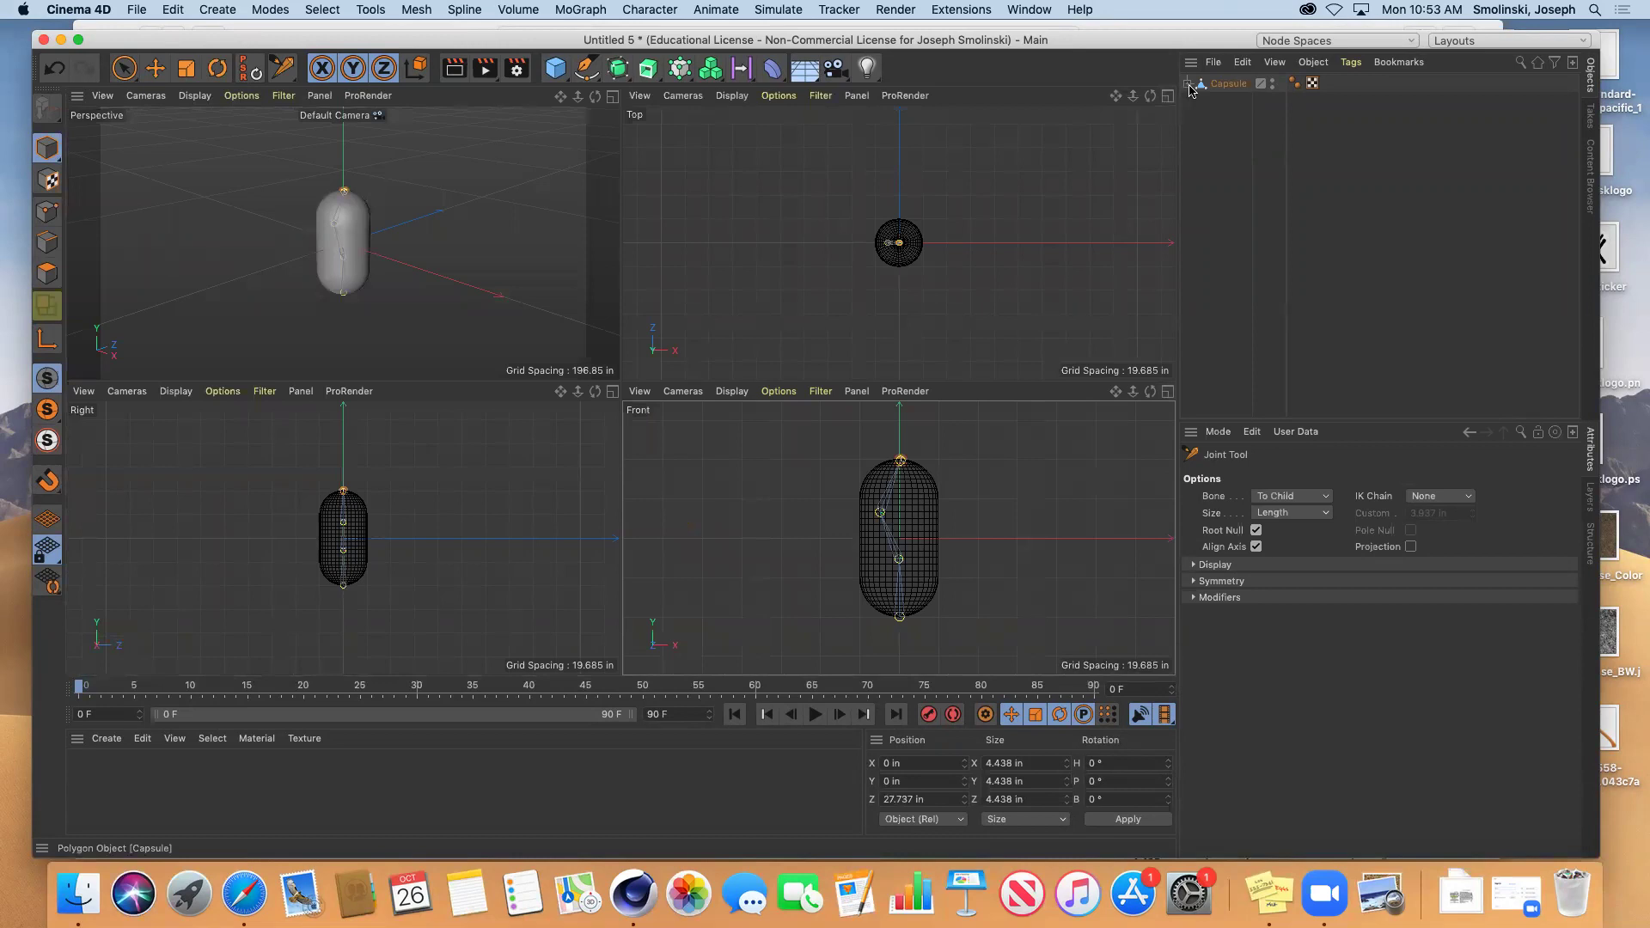
Expand the Capsule hierarchy and click through Root, Joint.1, Joint.2 and Joint.4
left_click(1188, 83)
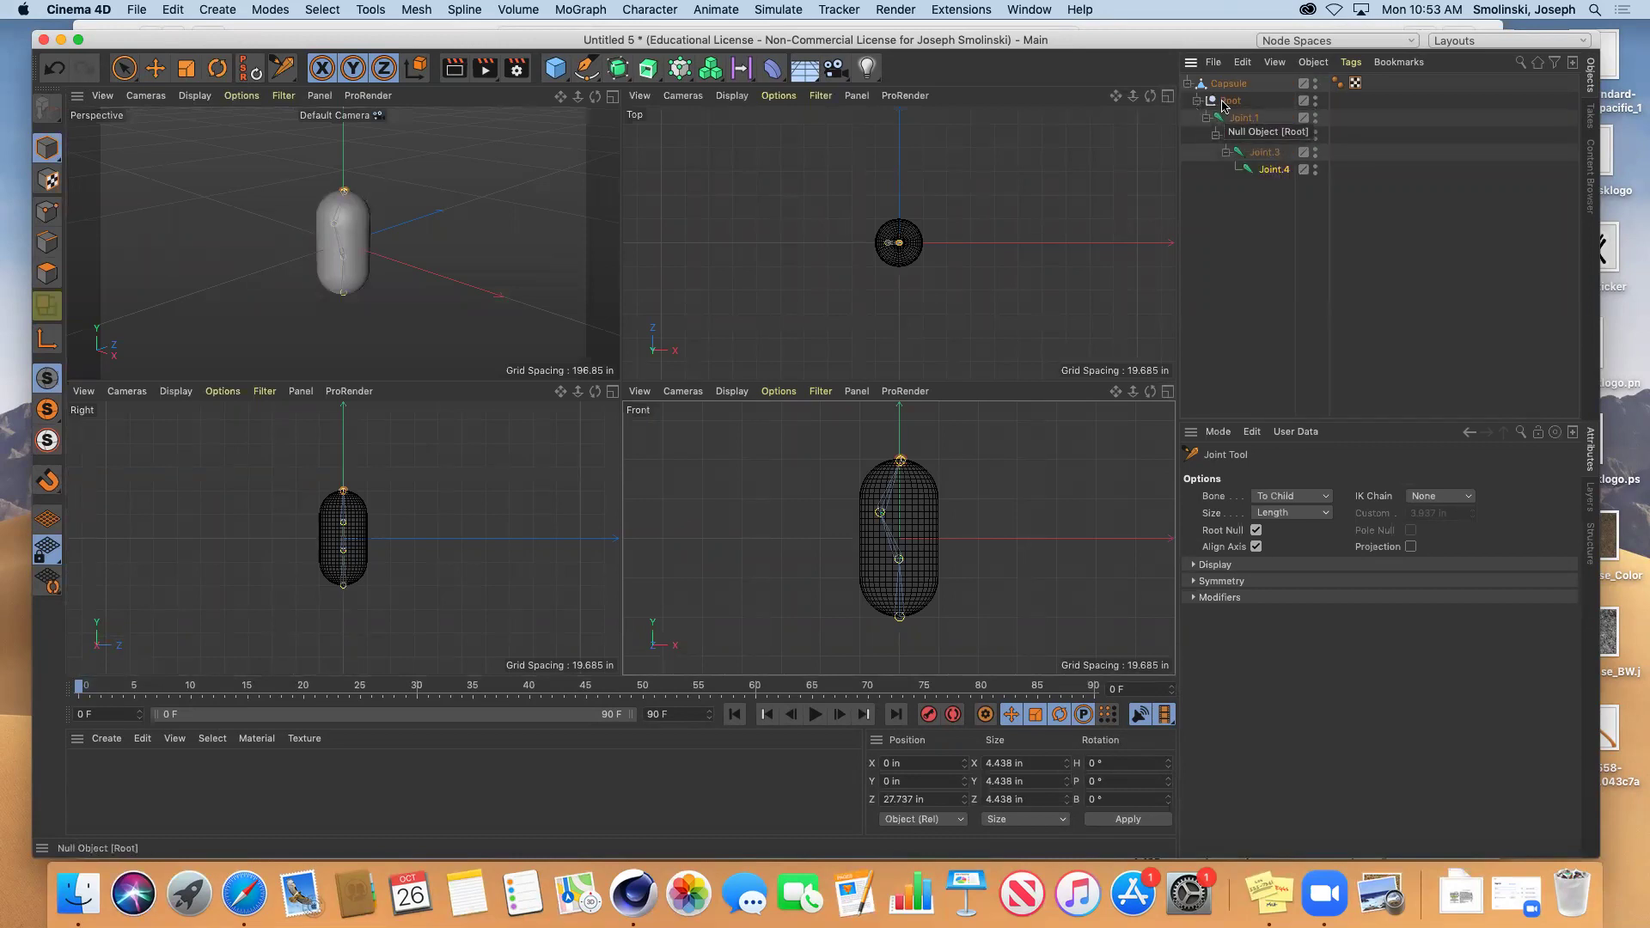
left_click(1227, 103)
left_click(1245, 120)
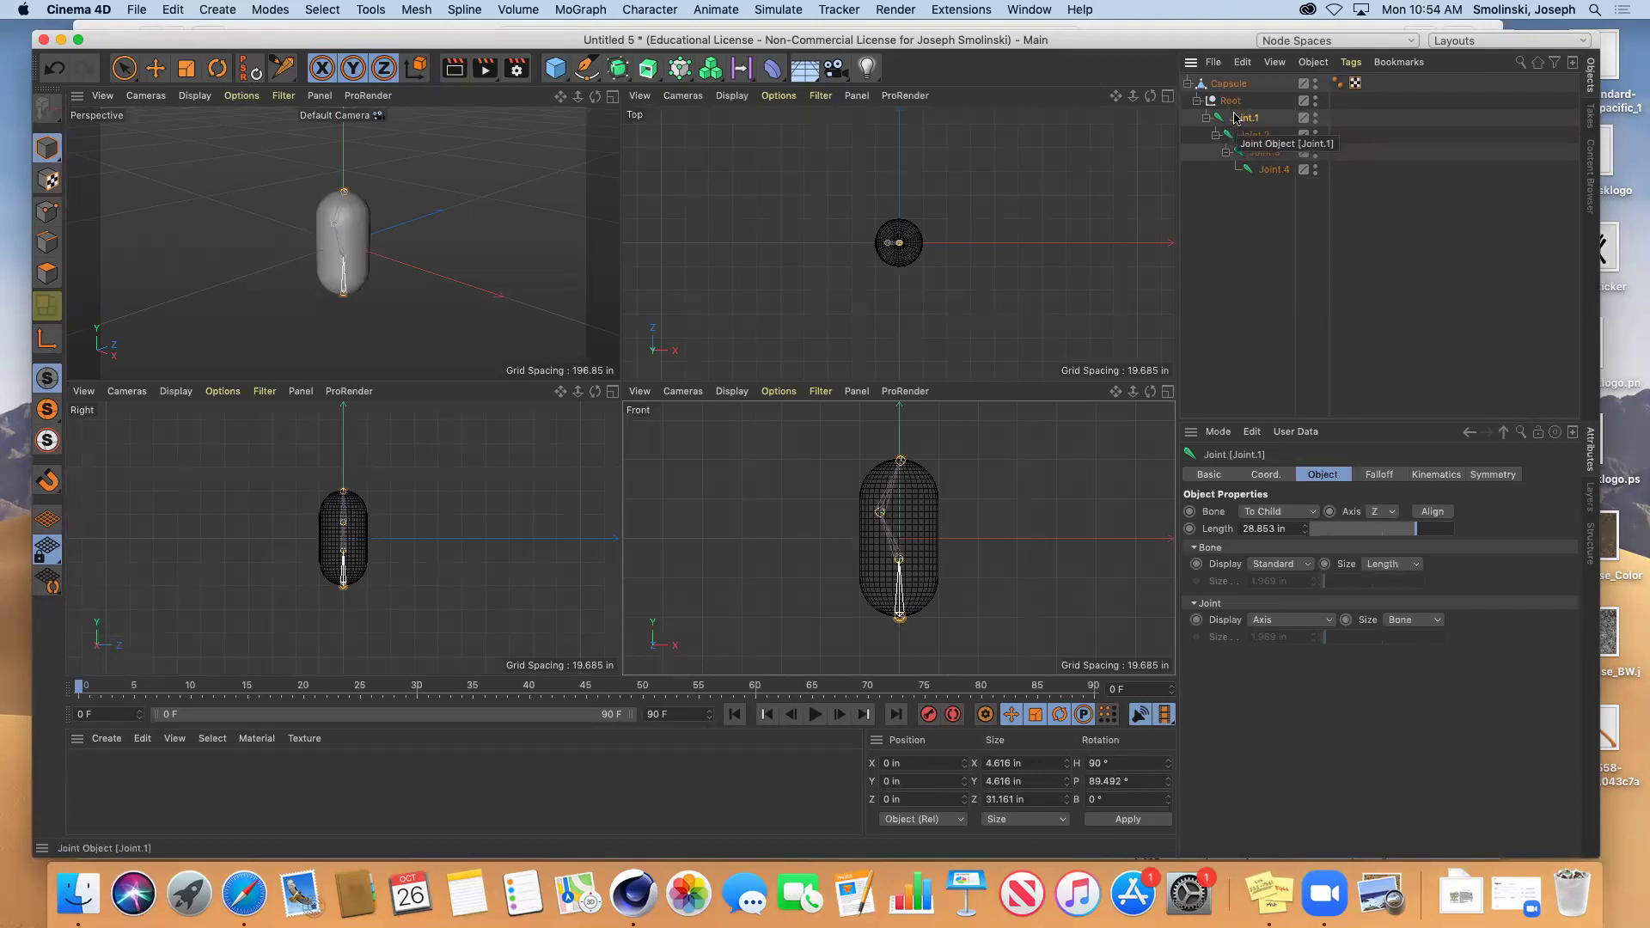
left_click(1251, 137)
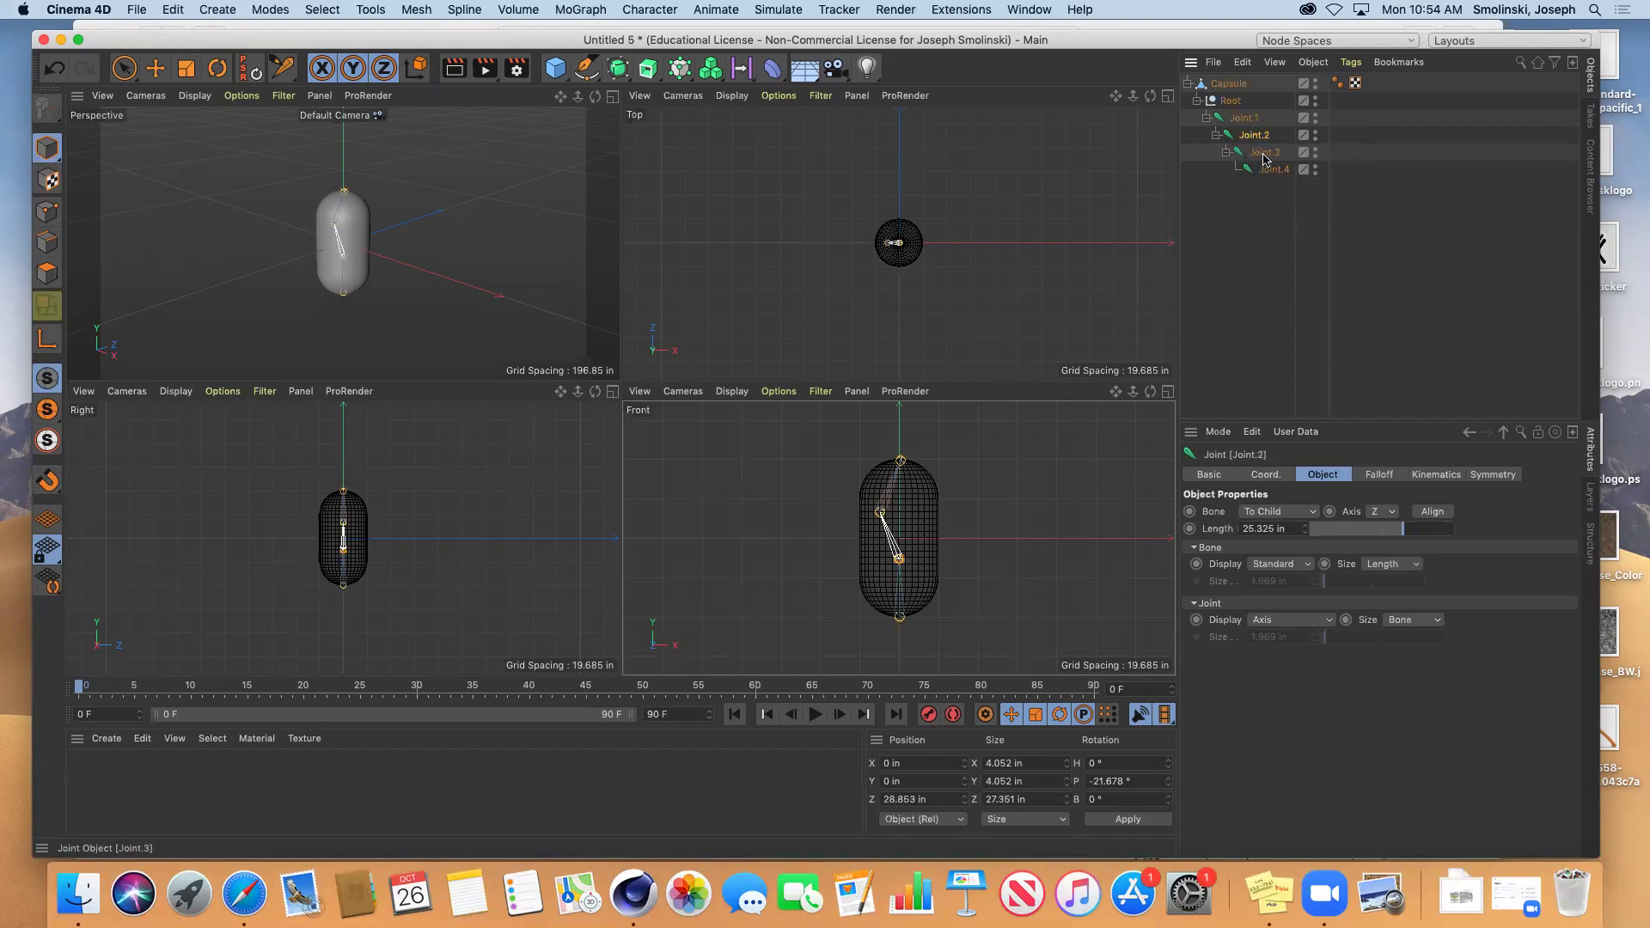
left_click(1271, 170)
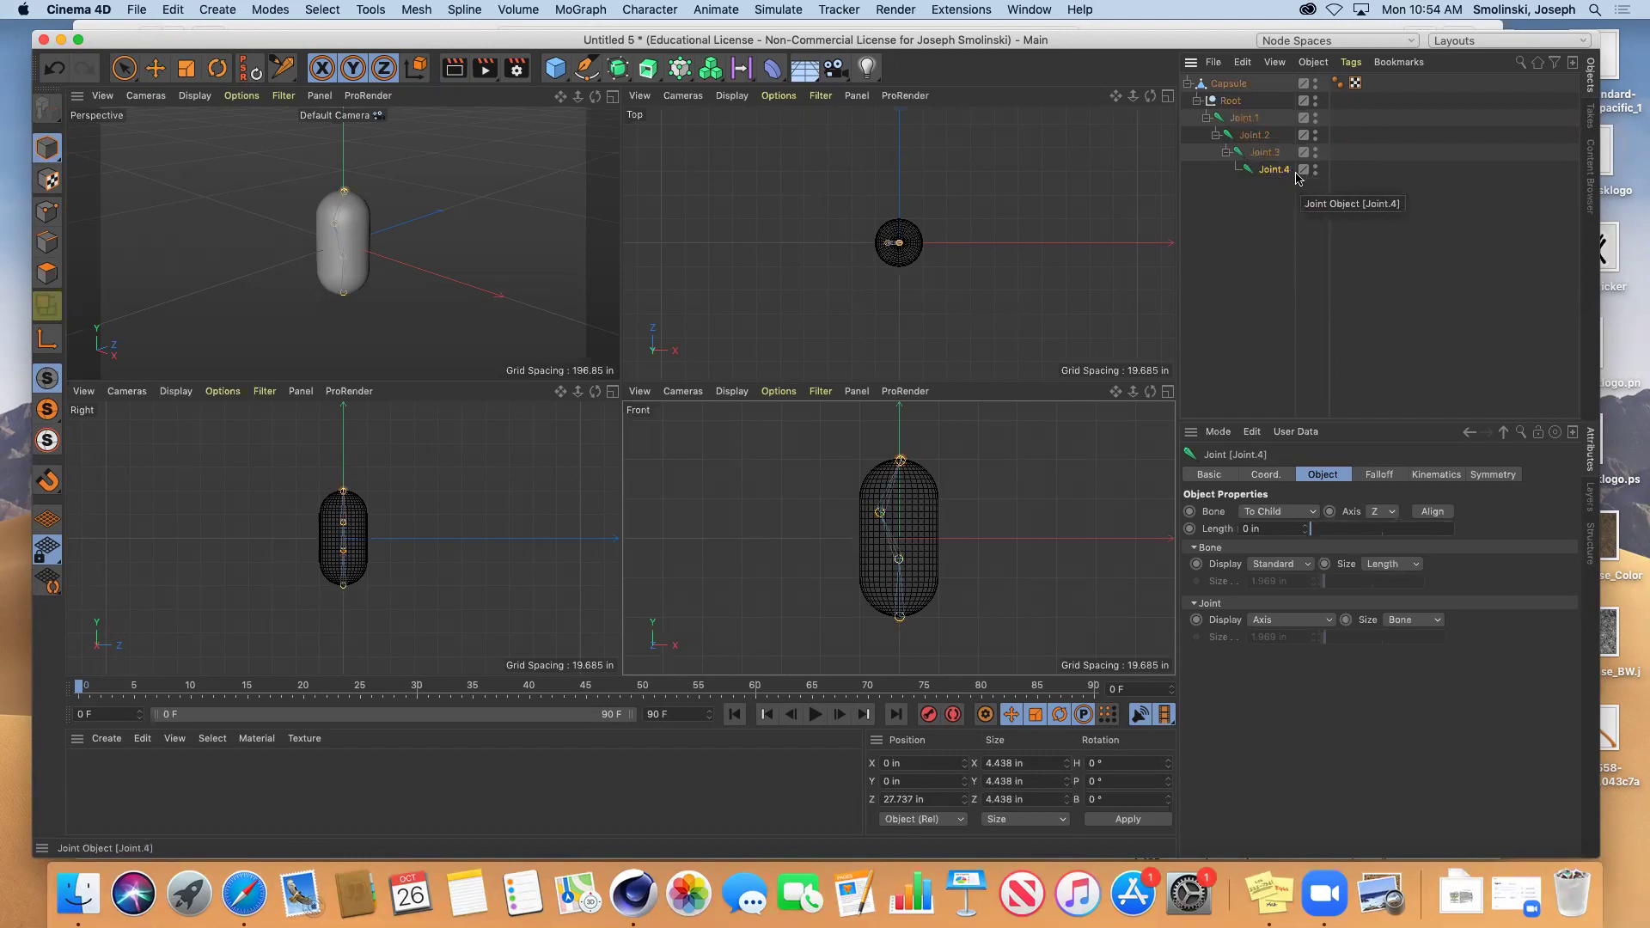
left_click(1254, 135)
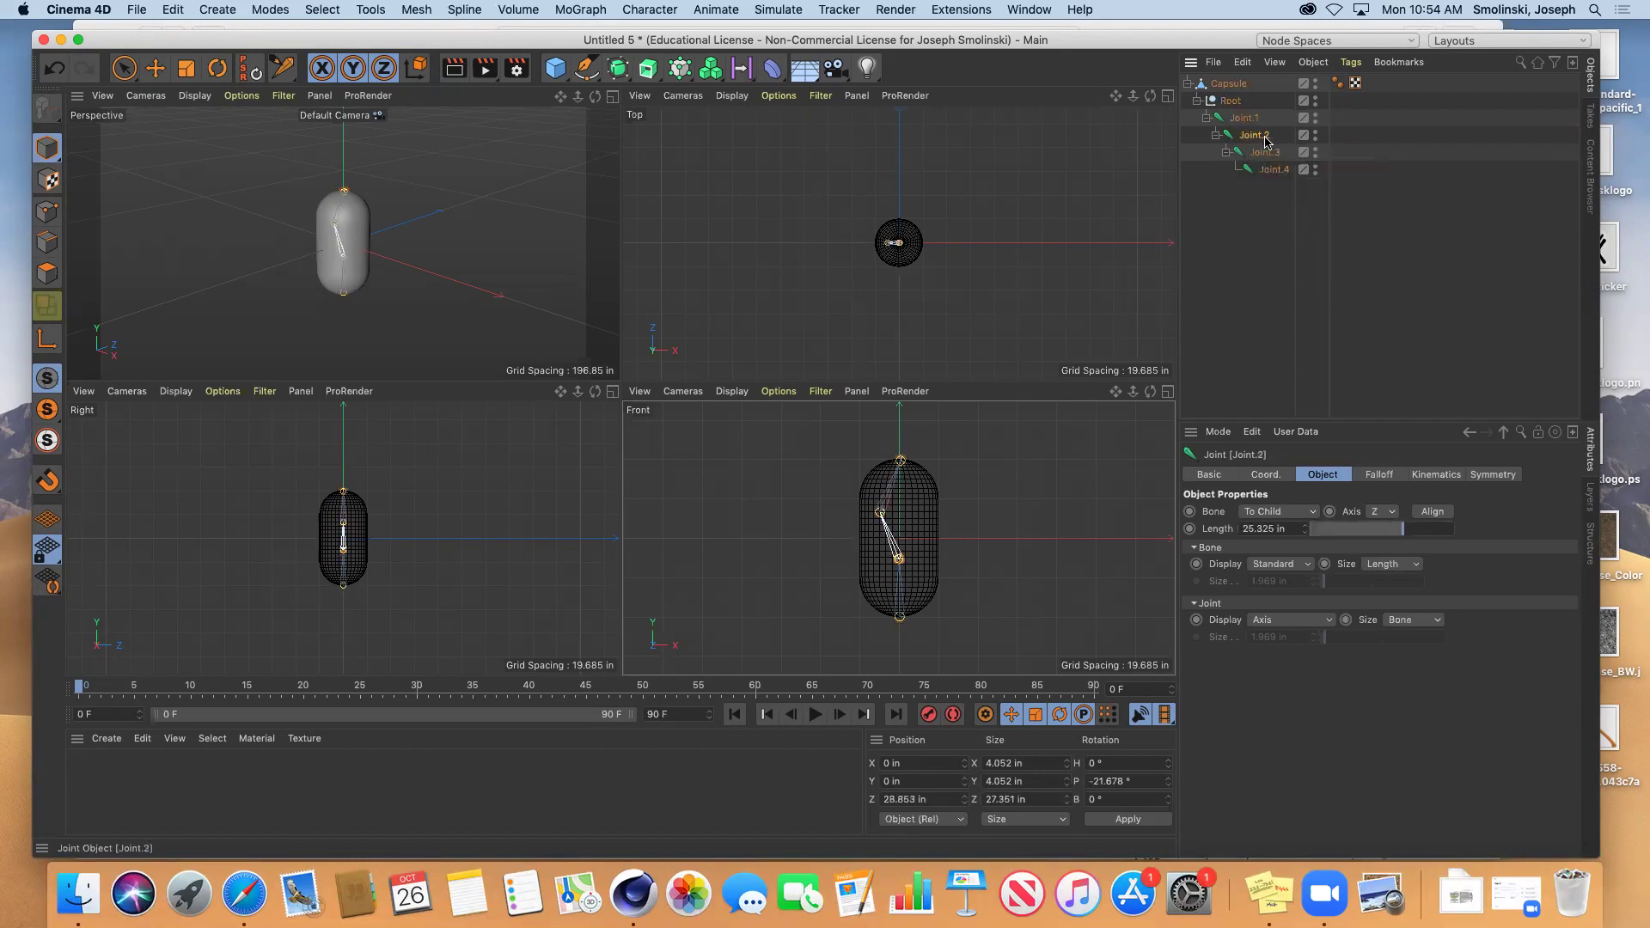
Test-bend Joint.2 with Rotate, undo it, and marquee-select Capsule, Root and Joint.1–Joint.4
left_click(219, 74)
mouse_move(361, 244)
left_mouse_down()
mouse_move(375, 328)
mouse_move(382, 284)
mouse_move(339, 271)
mouse_move(348, 249)
mouse_move(392, 277)
mouse_move(357, 231)
mouse_move(344, 257)
left_mouse_up()
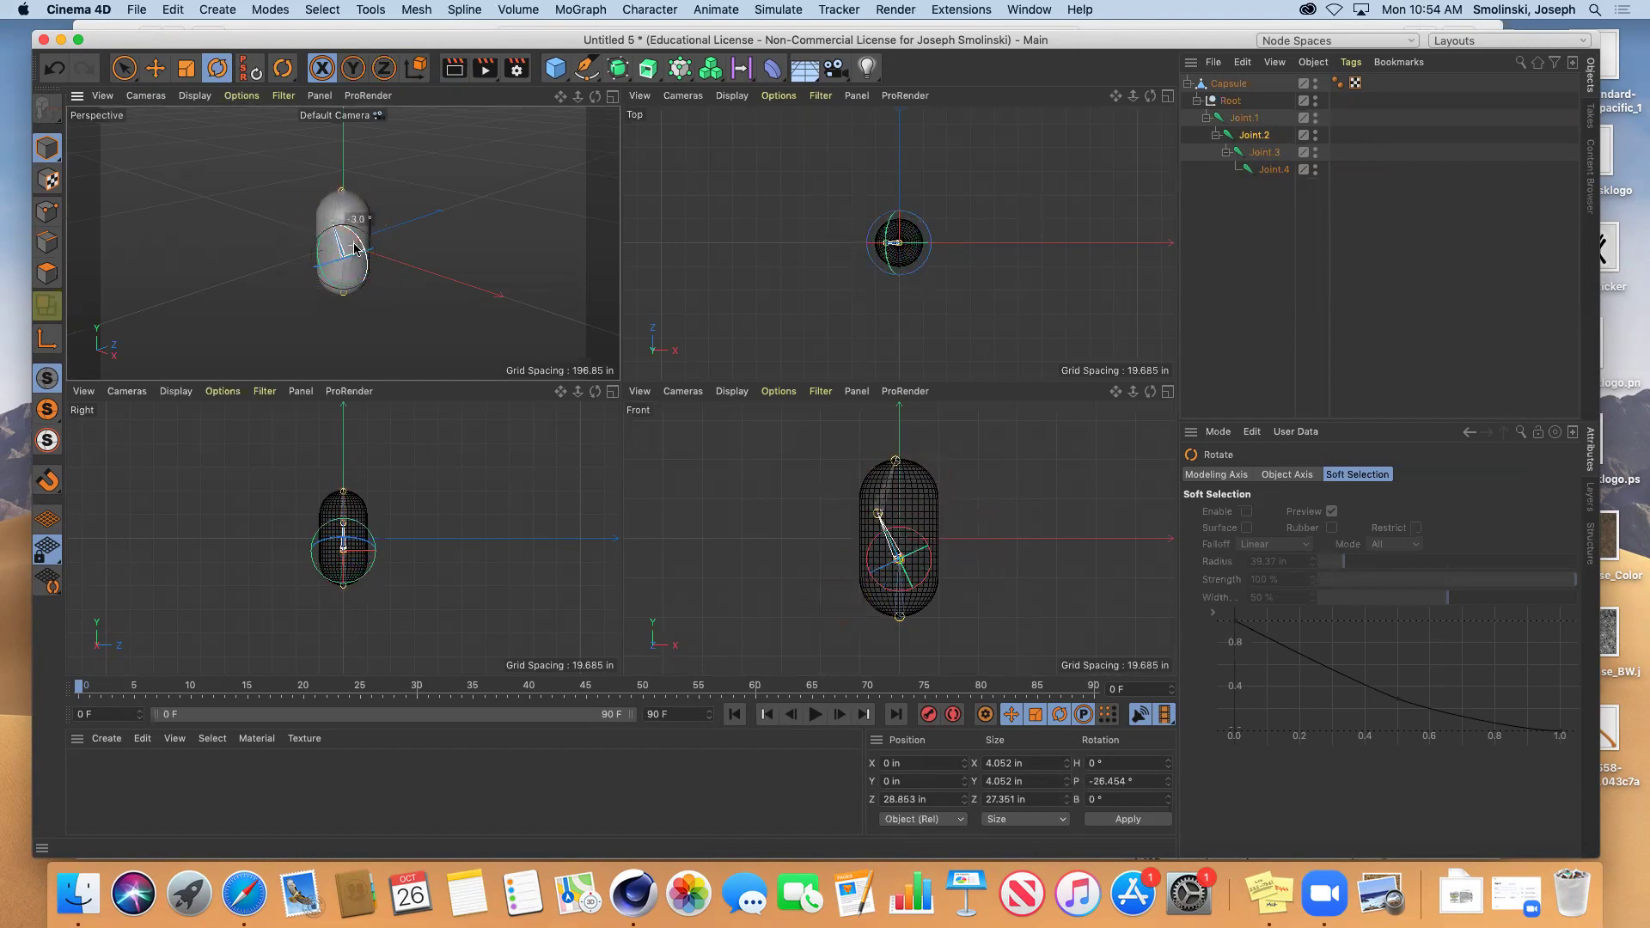
key("ctrl+z")
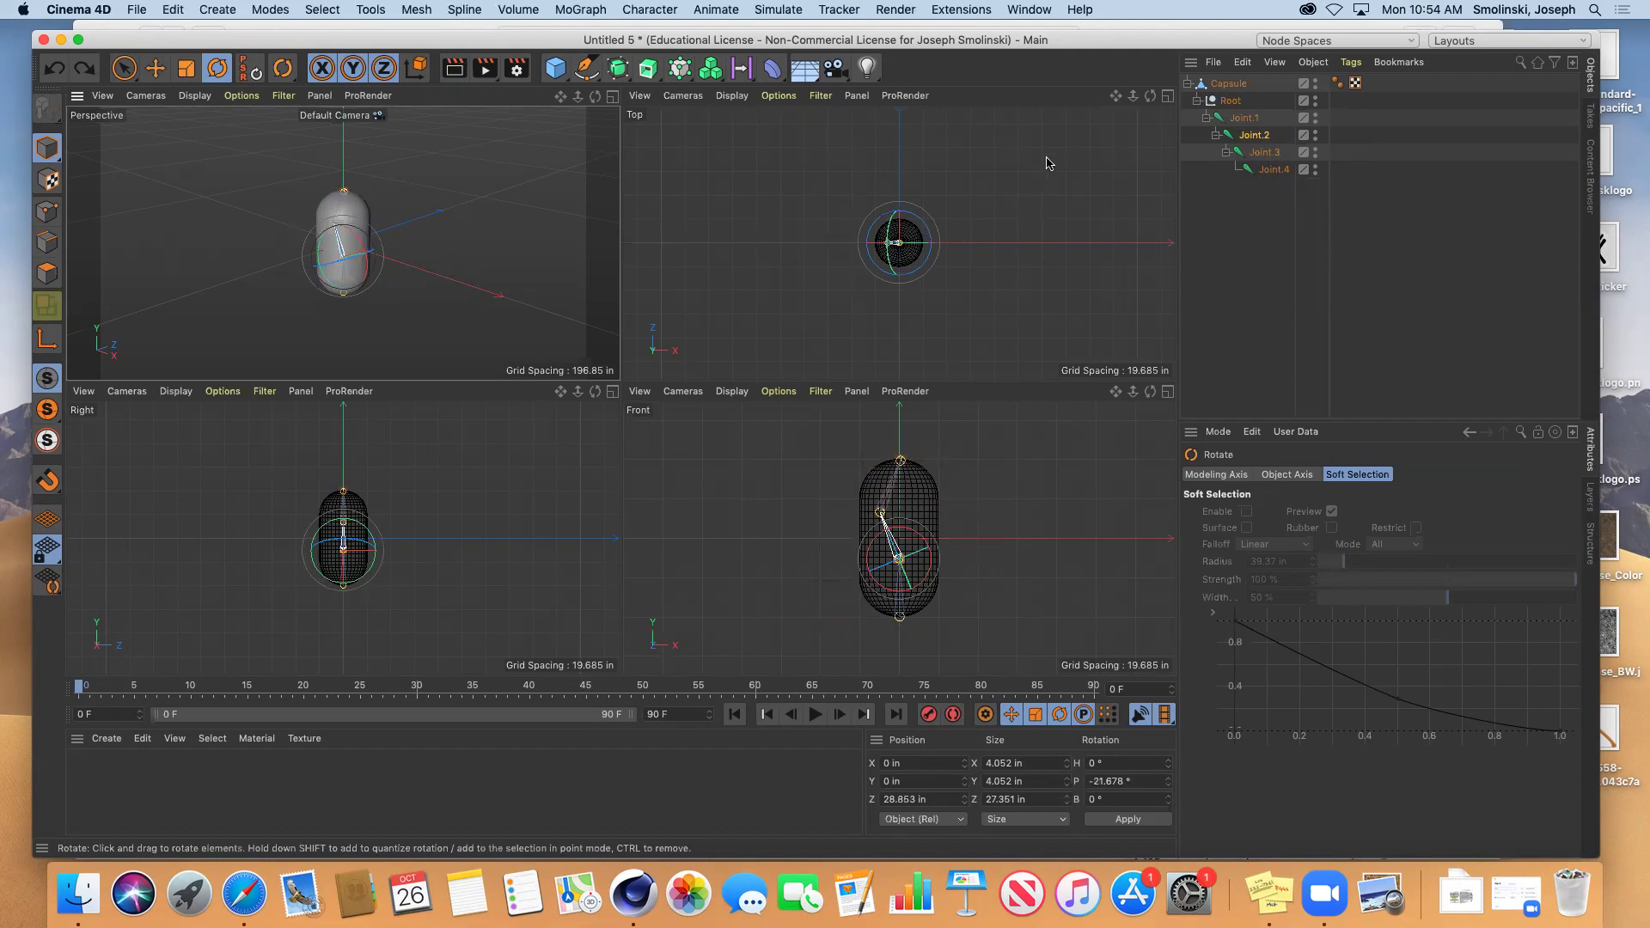
left_click_drag(1341, 205, 1197, 79)
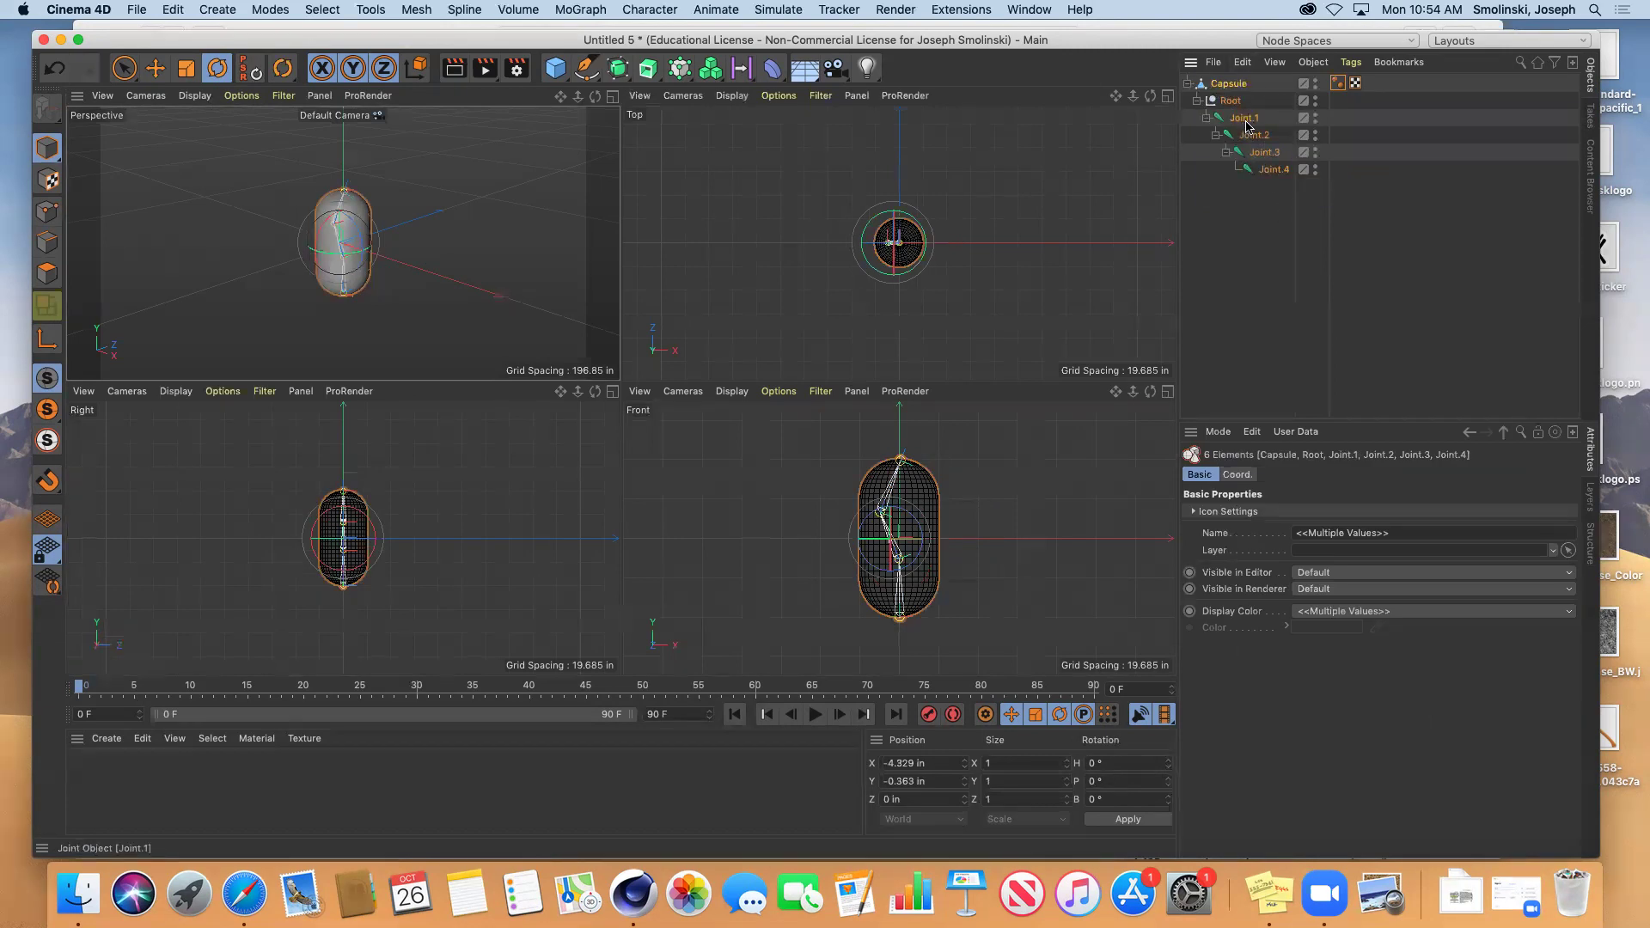
Bind the capsule to the joint chain and show its Weight tag listing Root and Joint.1–Joint.4
left_click(646, 9)
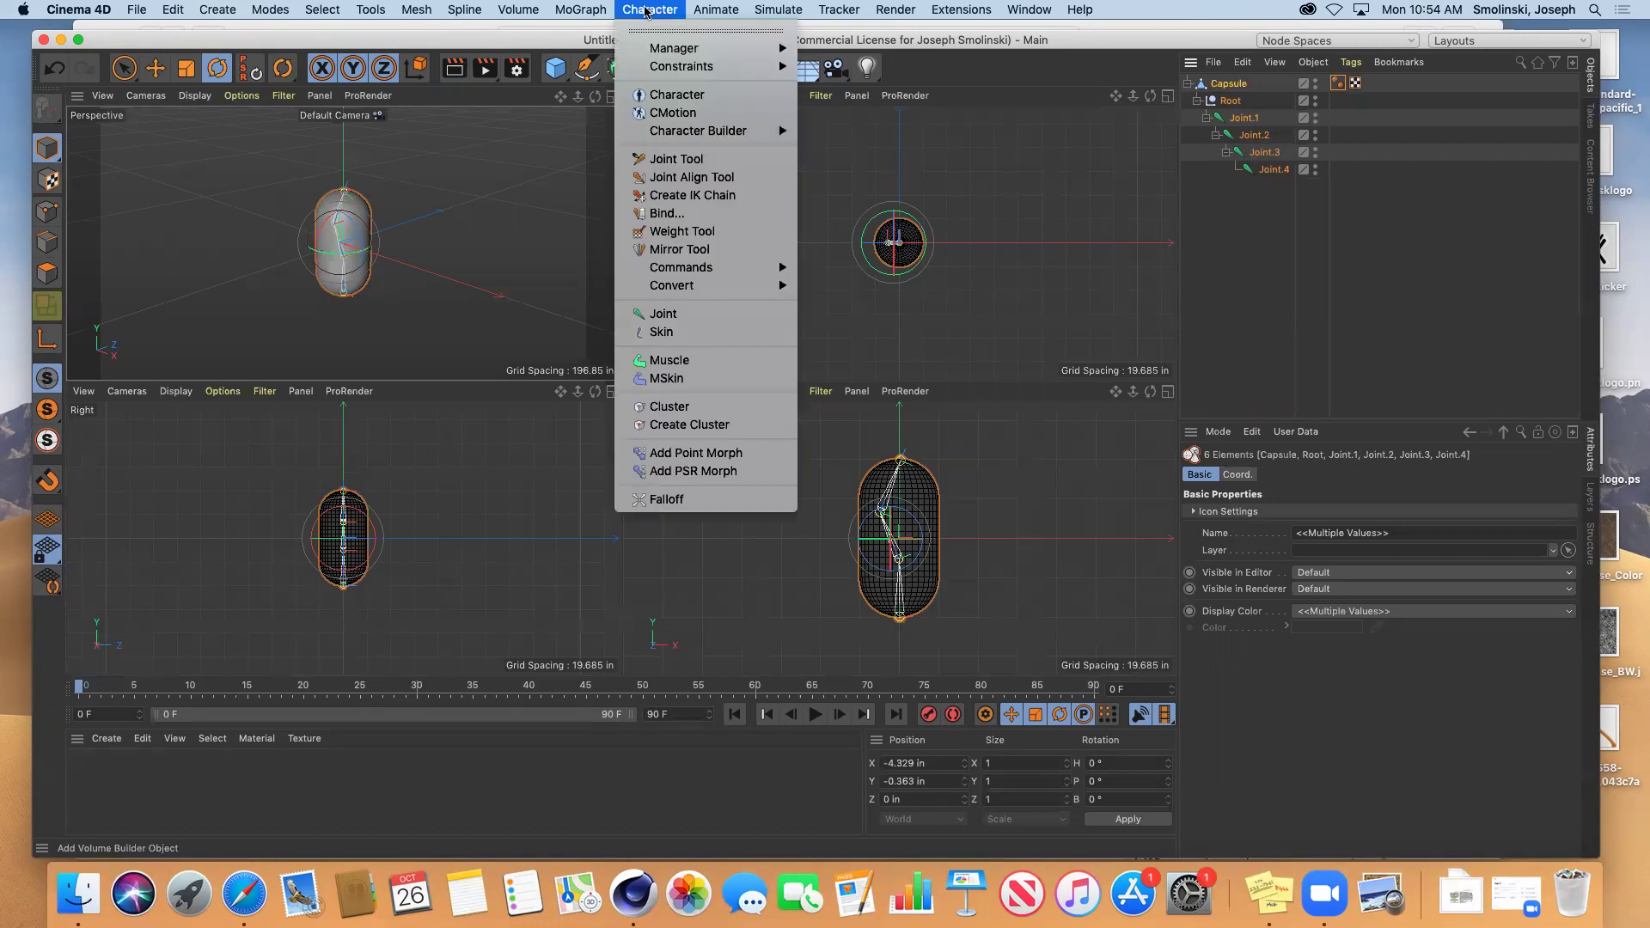
left_click(672, 215)
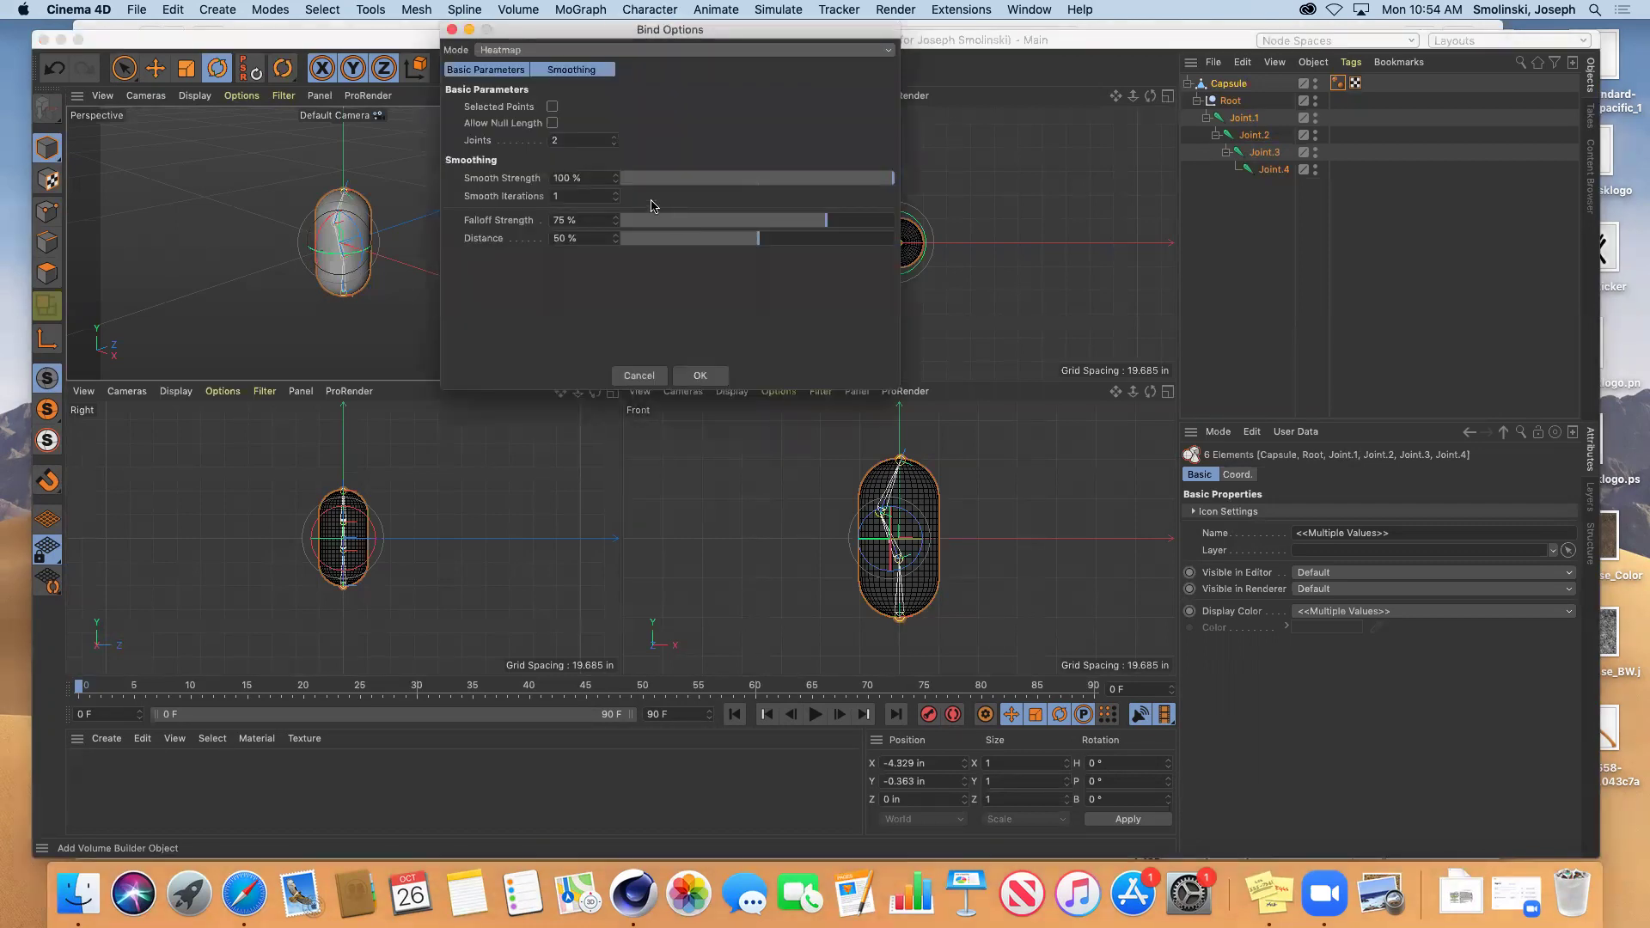
left_click(702, 375)
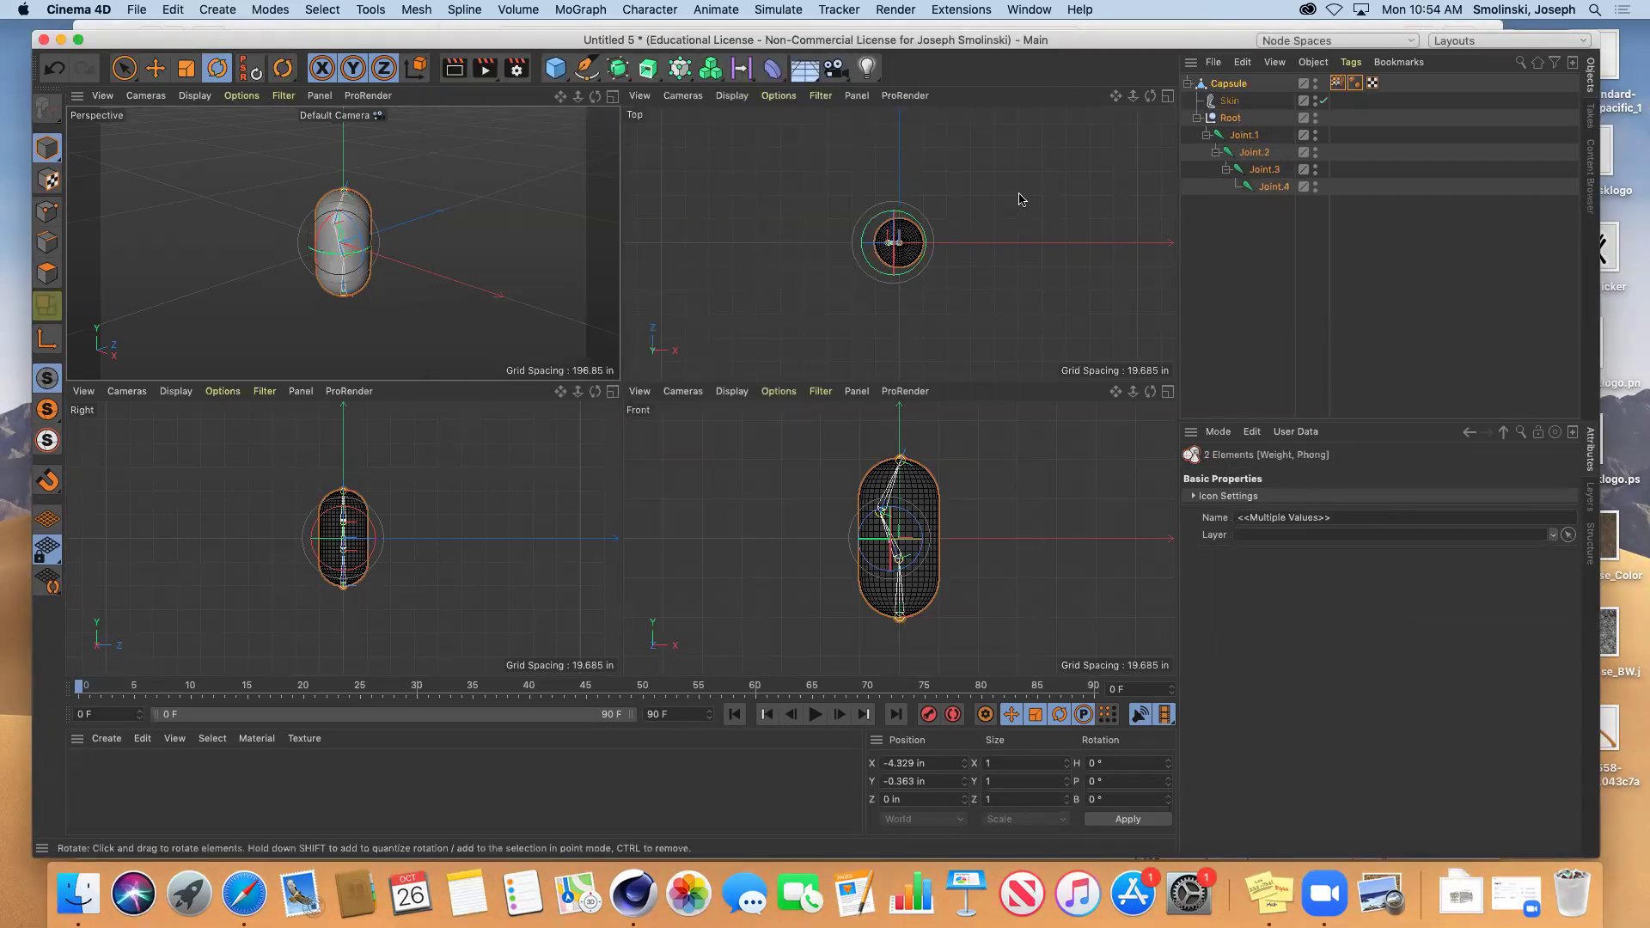
left_click(1337, 84)
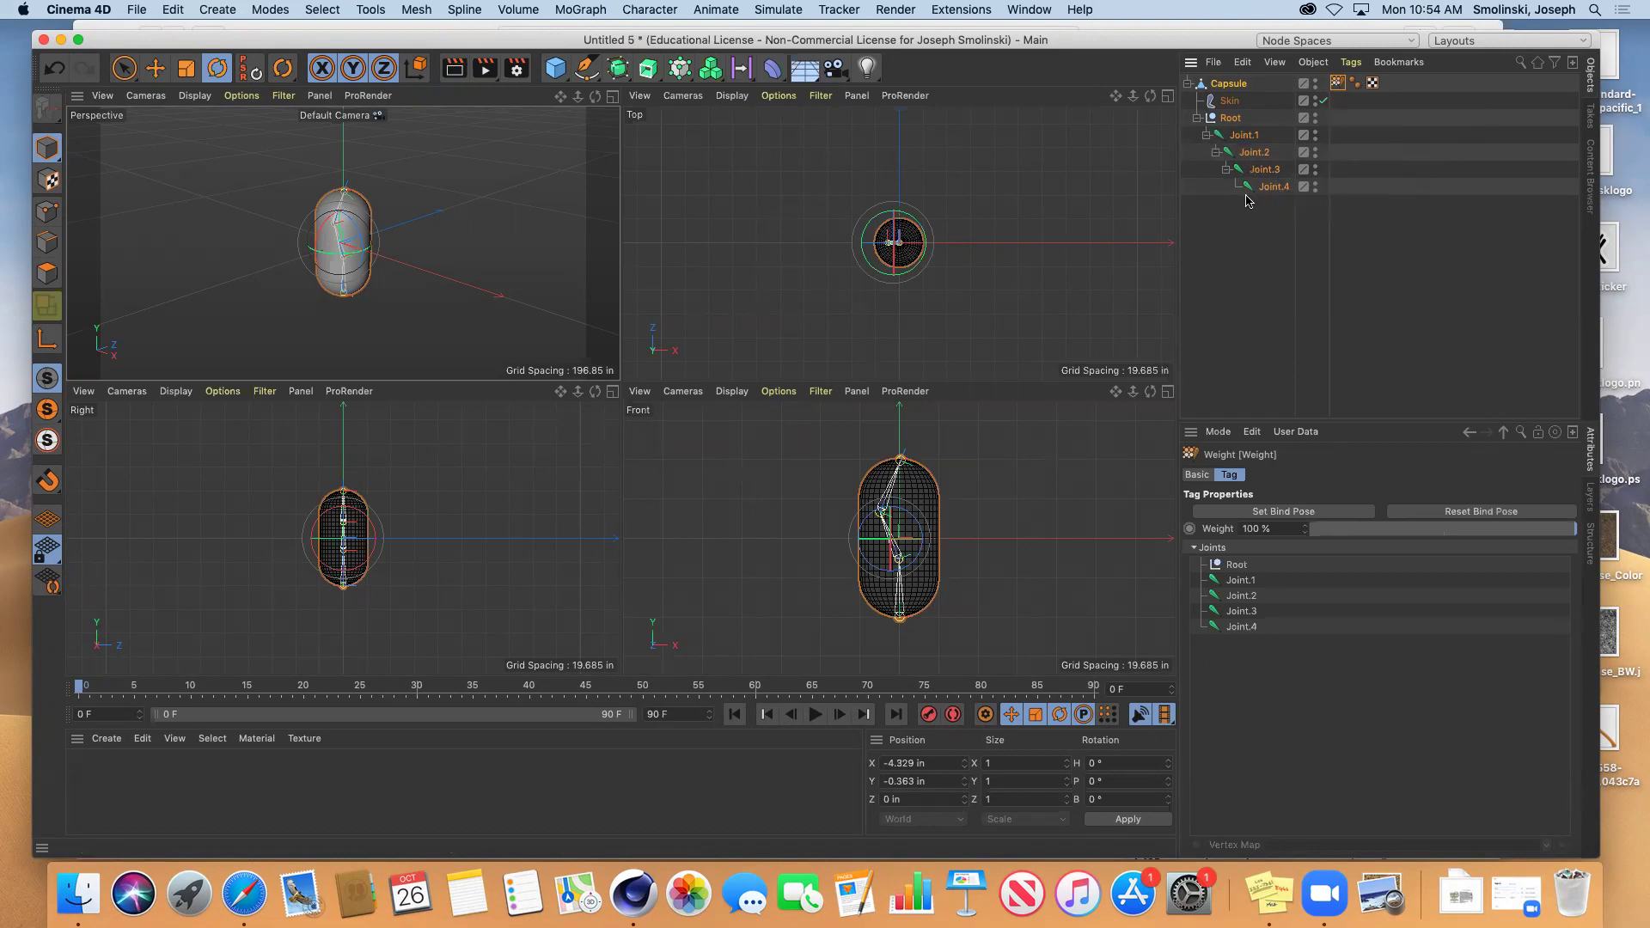
left_click(612, 97)
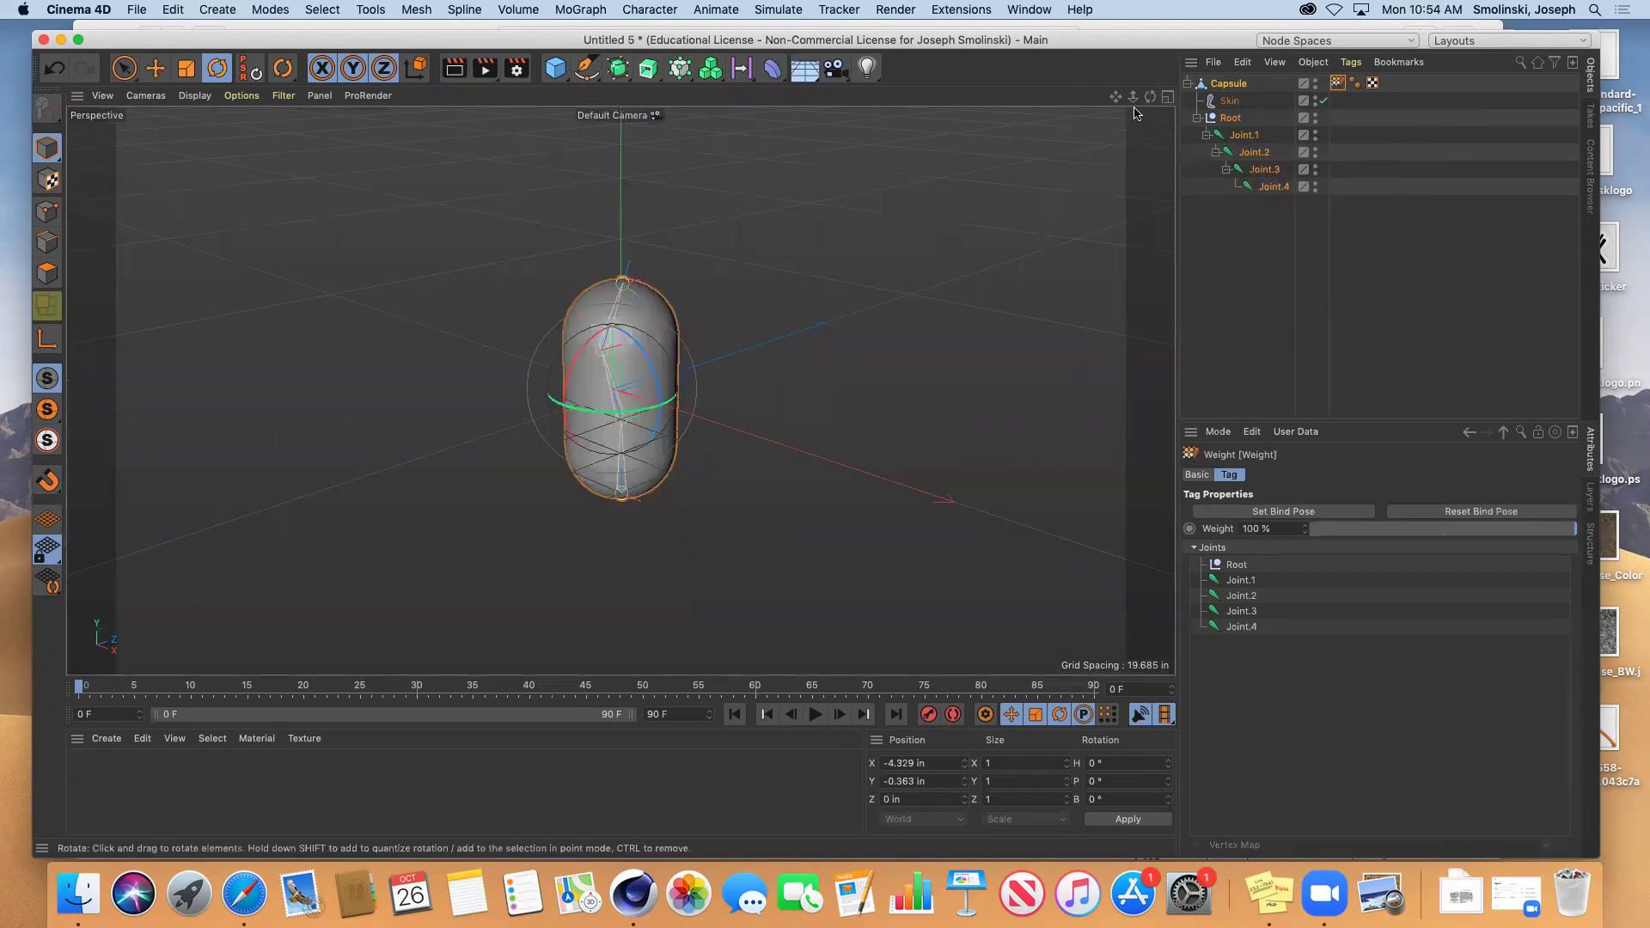
left_click_drag(1132, 98, 1140, 100)
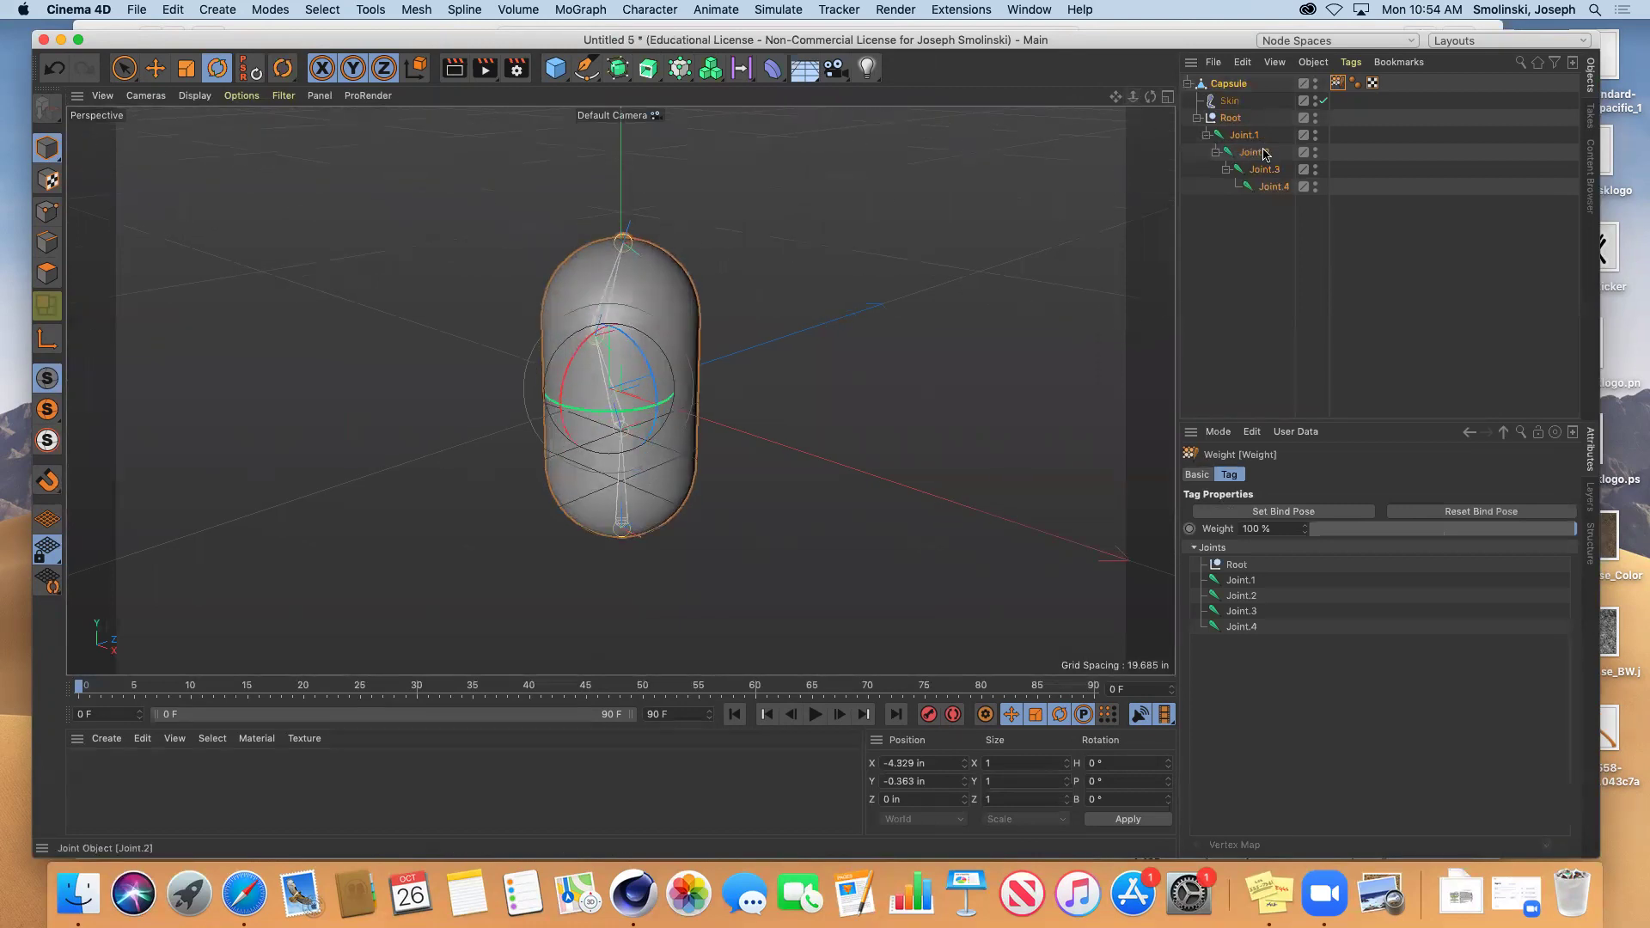
left_click(1265, 155)
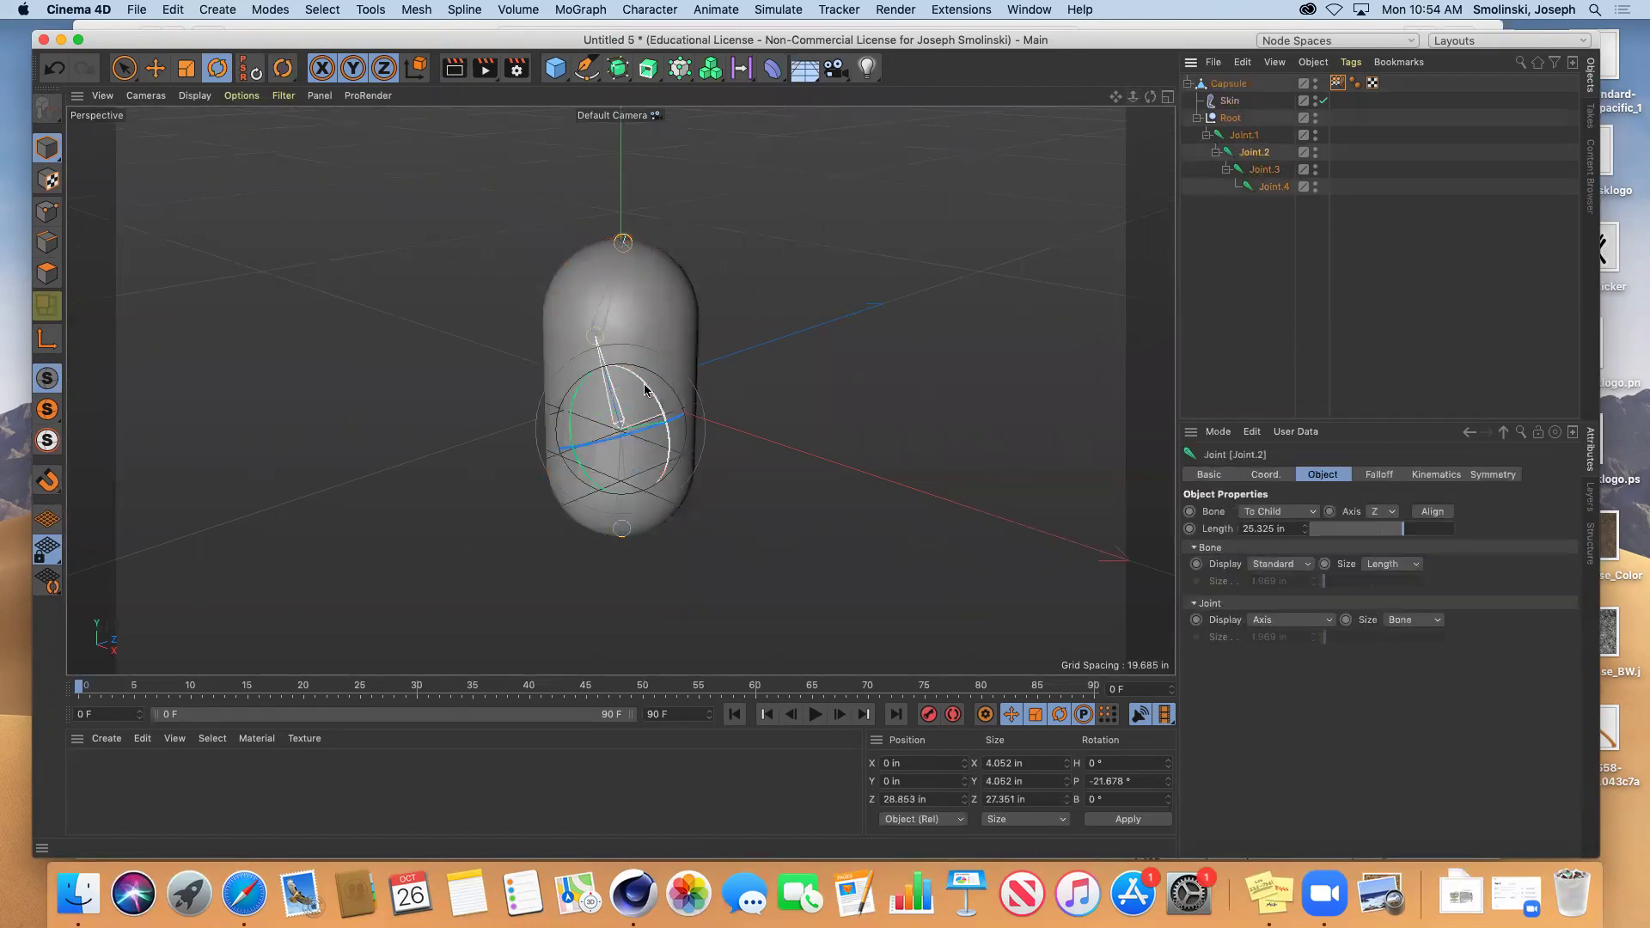
left_click_drag(663, 391, 721, 451)
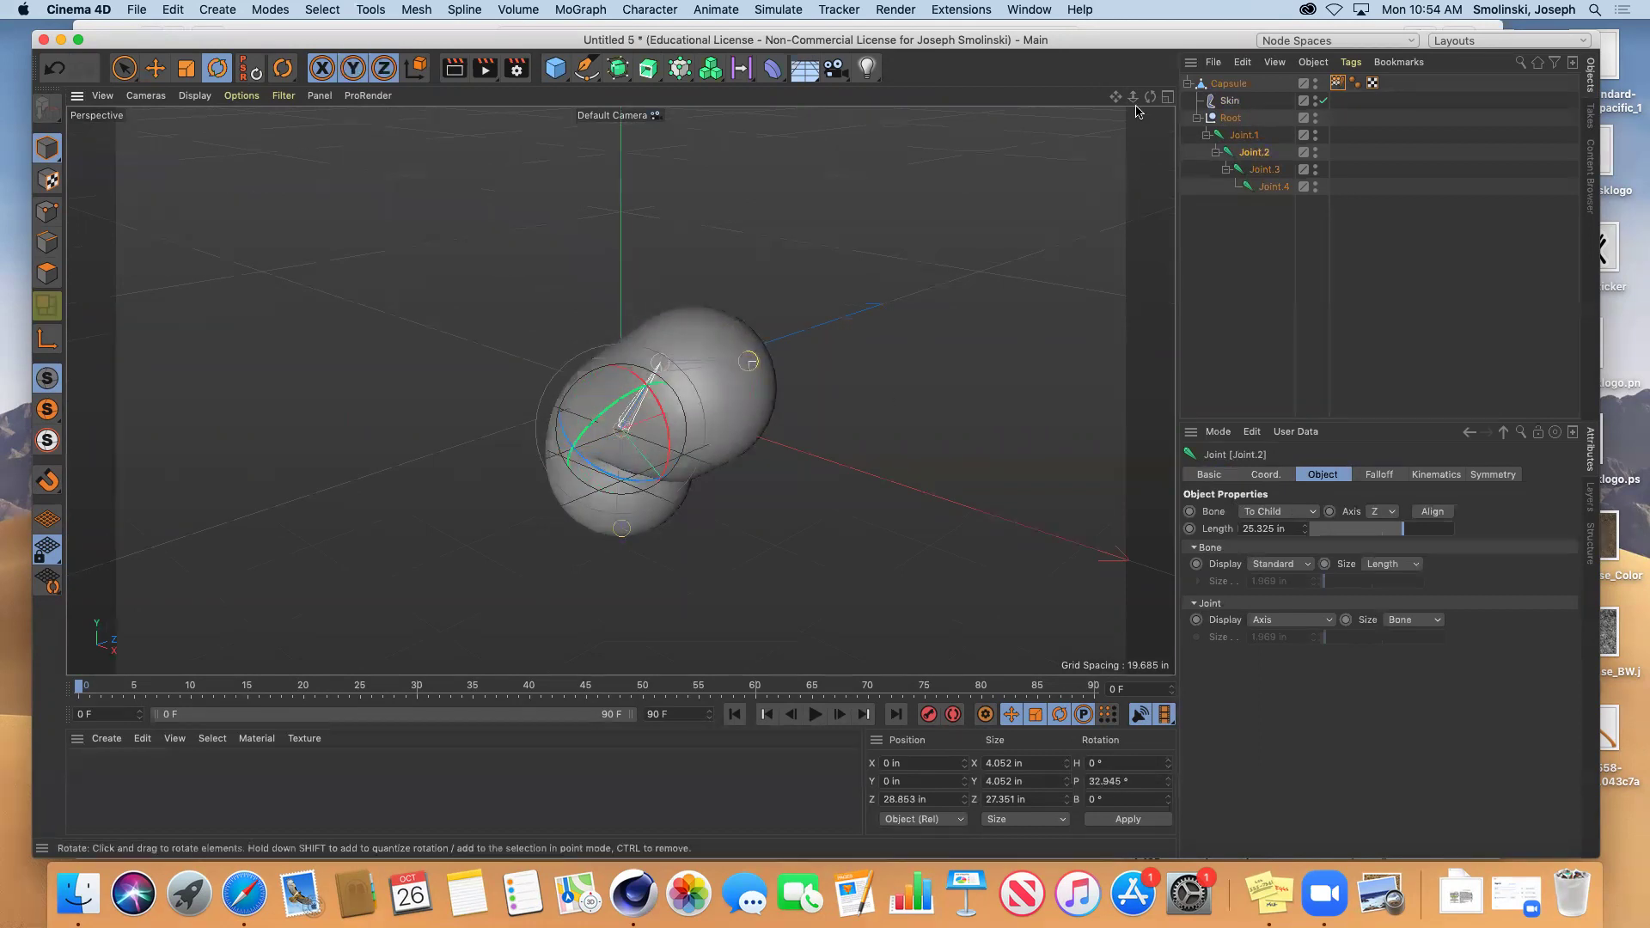
left_click_drag(1132, 97, 1117, 107)
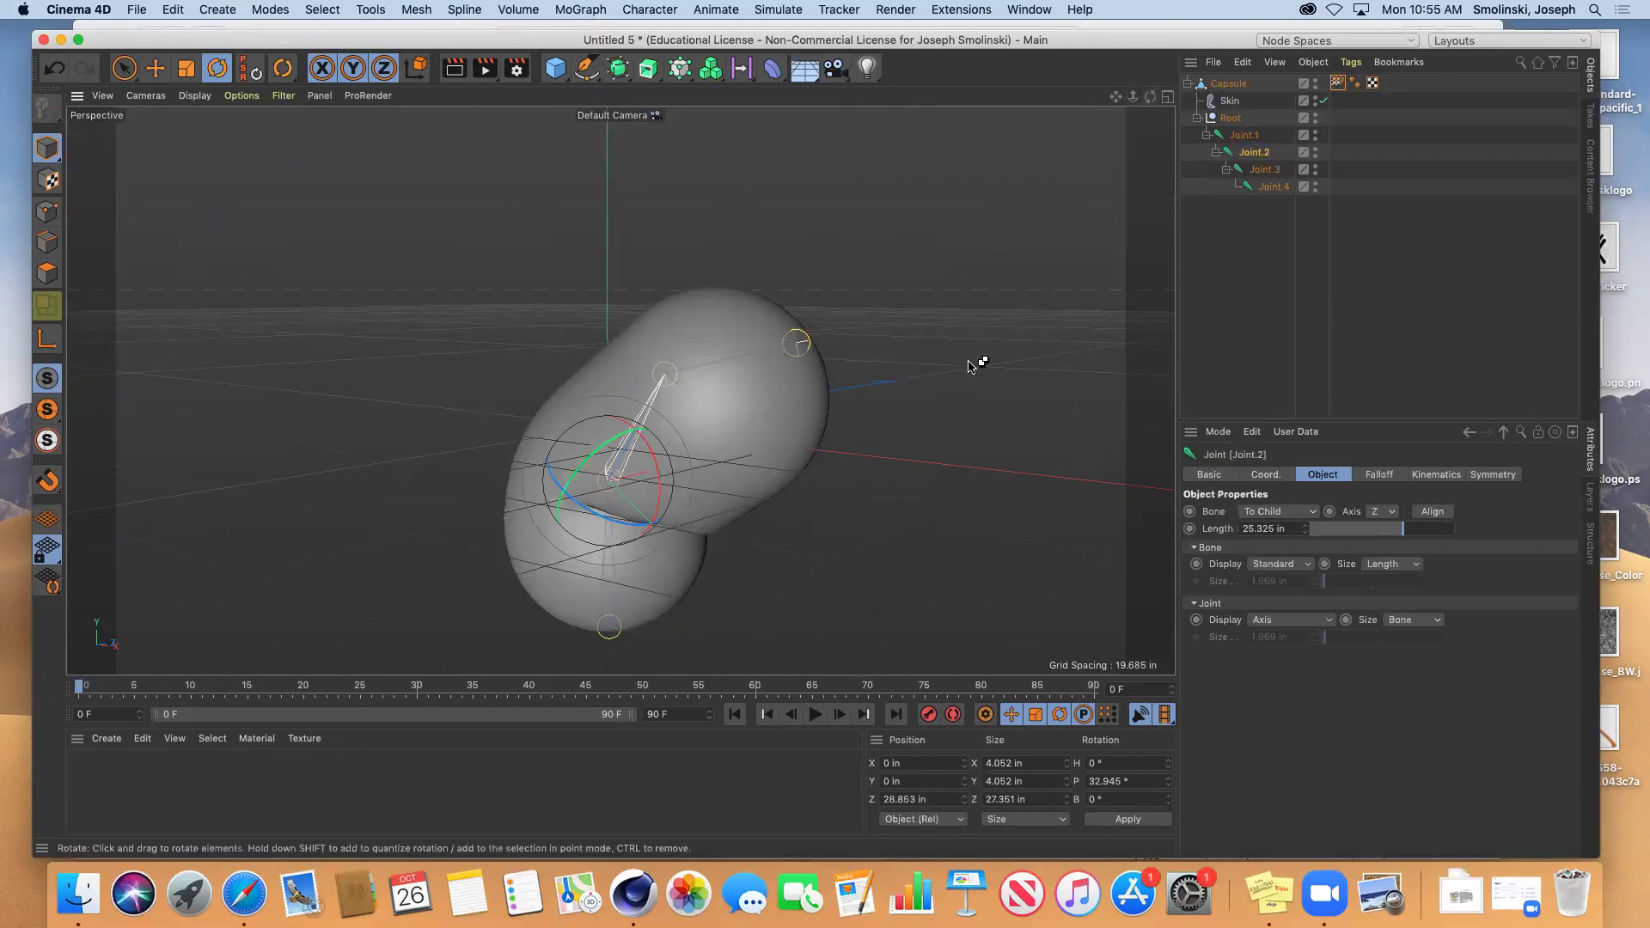
key("super+z")
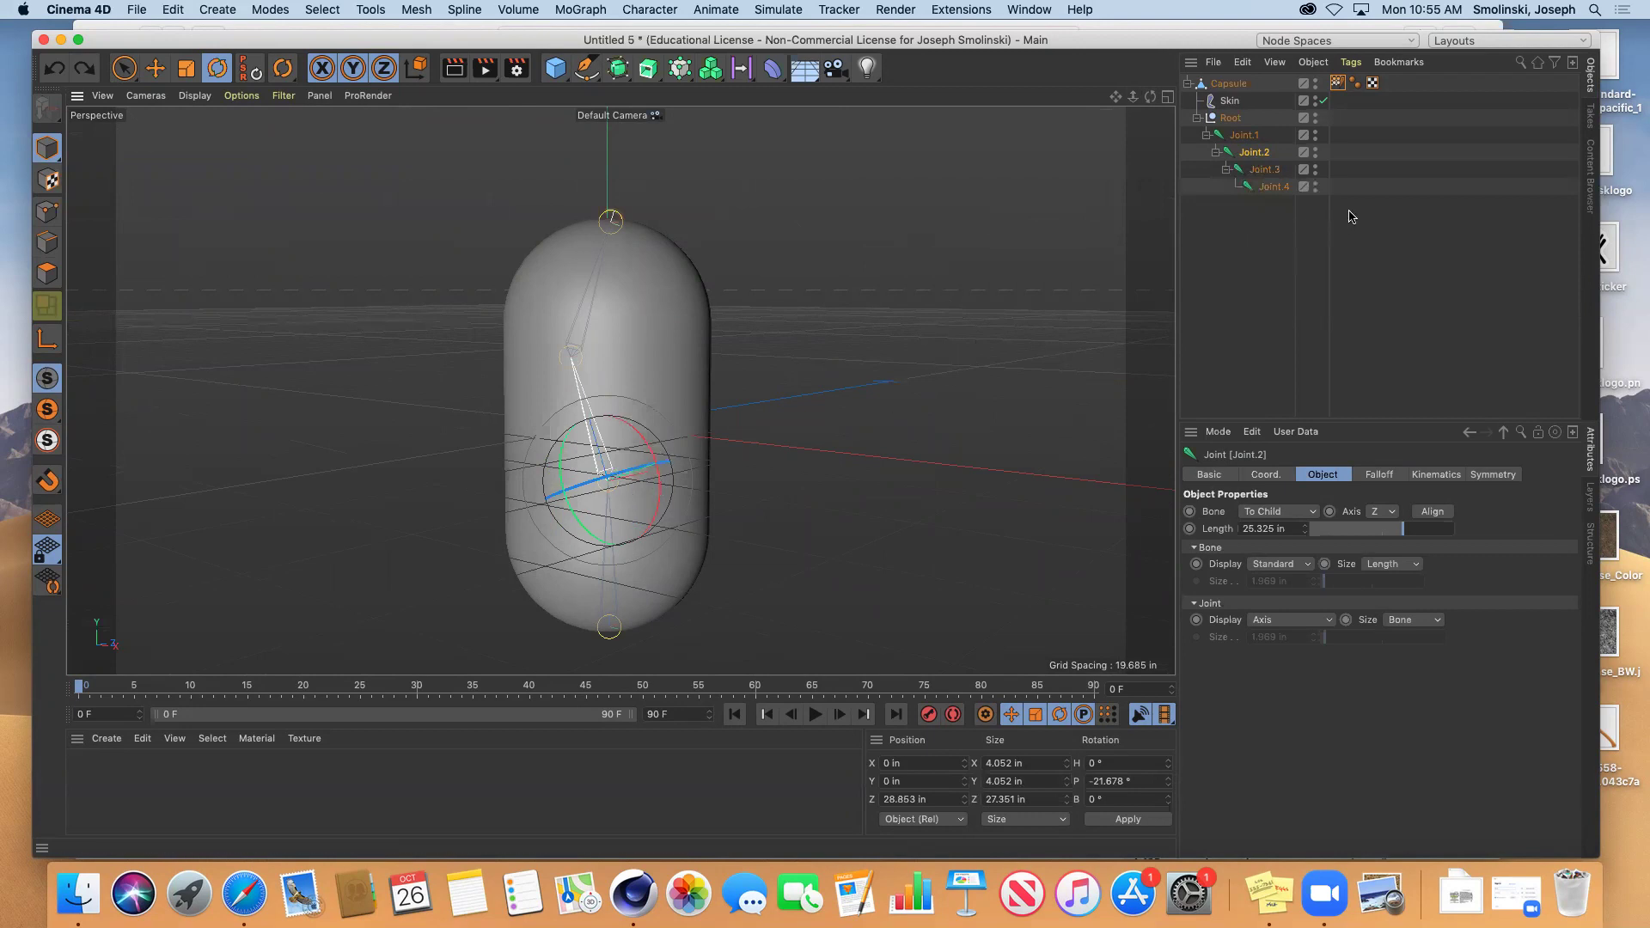
Select Joint.2, Joint.3 and Joint.4 together in the Object Manager
left_click(1264, 171)
left_click(1270, 186)
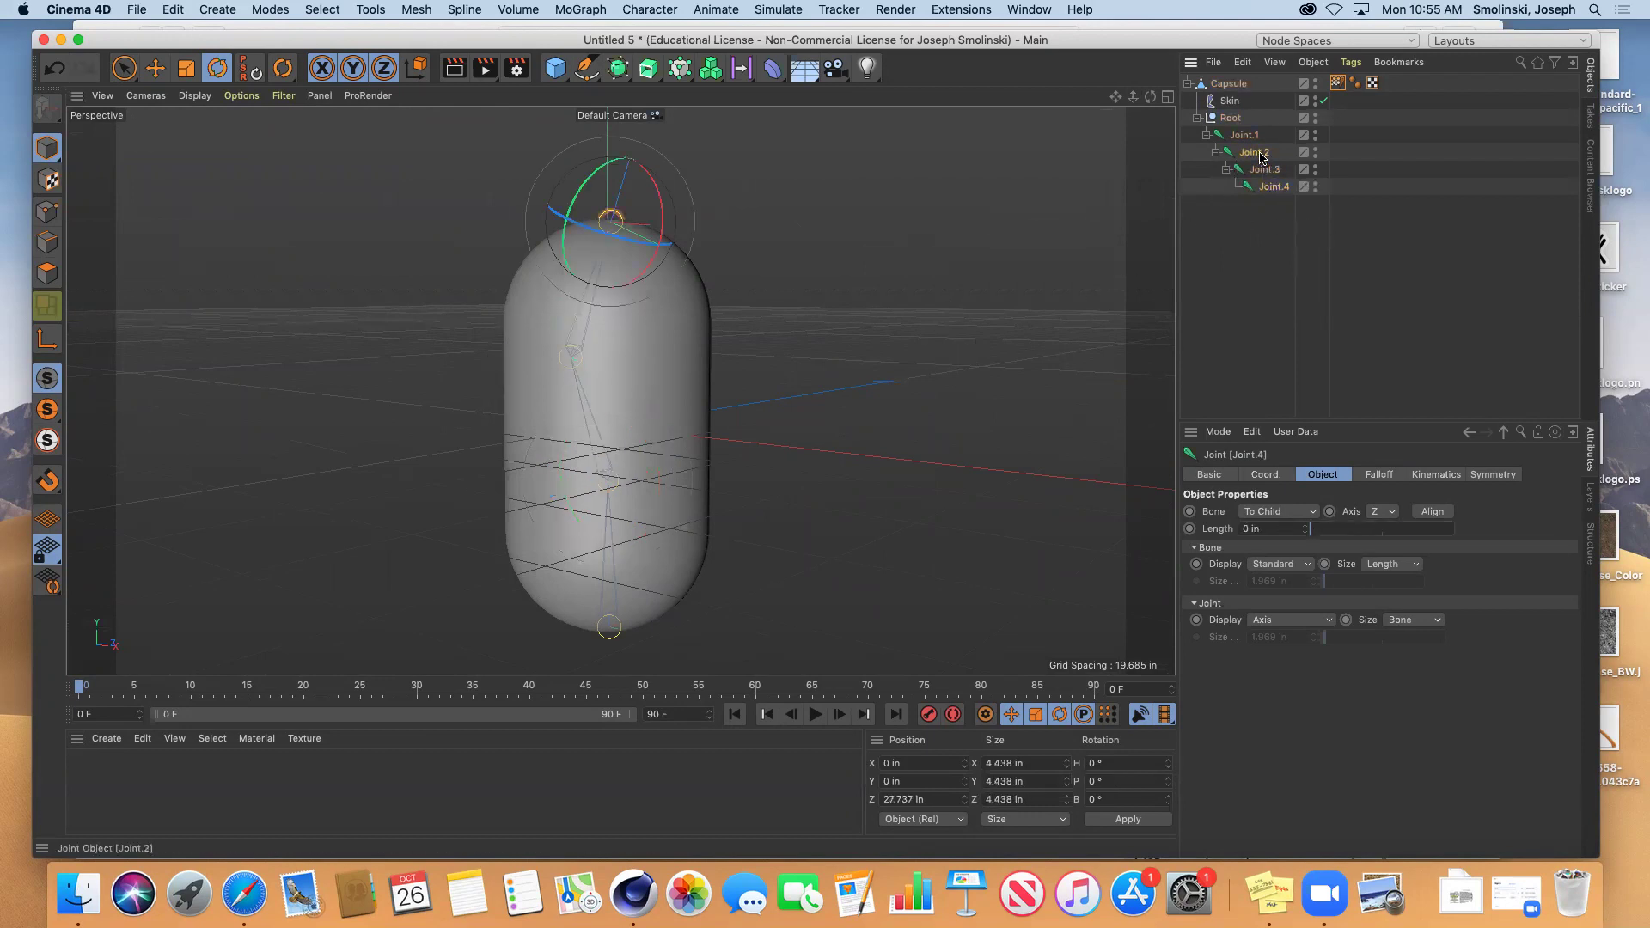
left_click(1260, 155)
left_click(1264, 171)
left_click(1270, 186)
left_click(1257, 153)
left_click(1264, 170)
left_click(1270, 186)
left_click(1256, 153)
left_click_drag(1274, 171, 1240, 151)
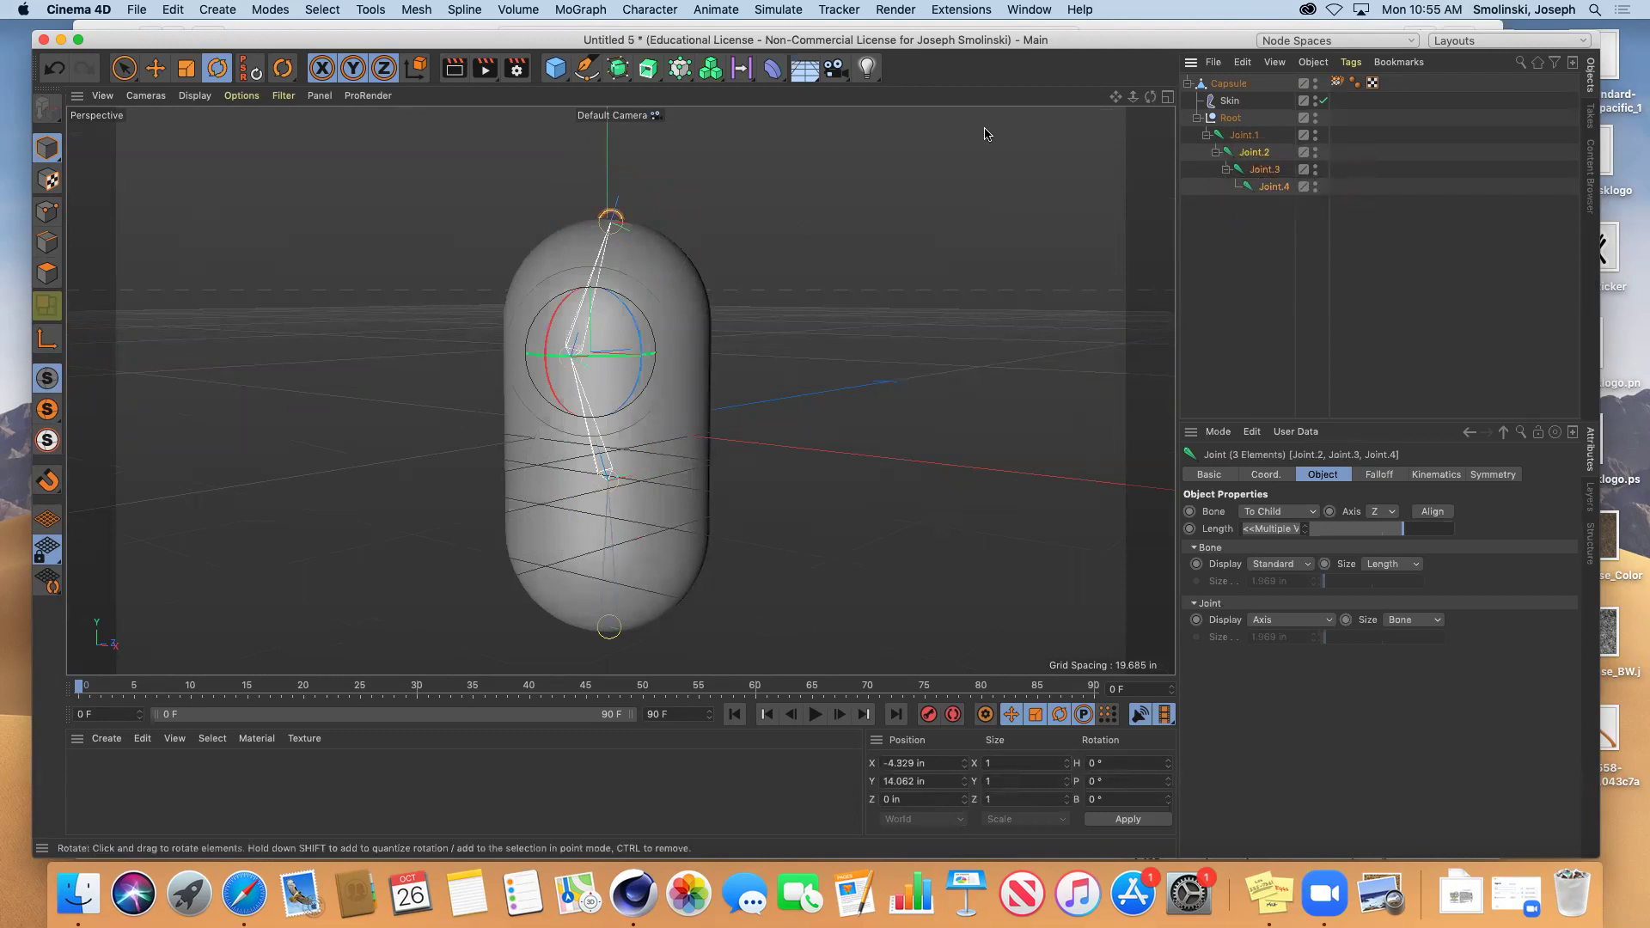
left_click(659, 10)
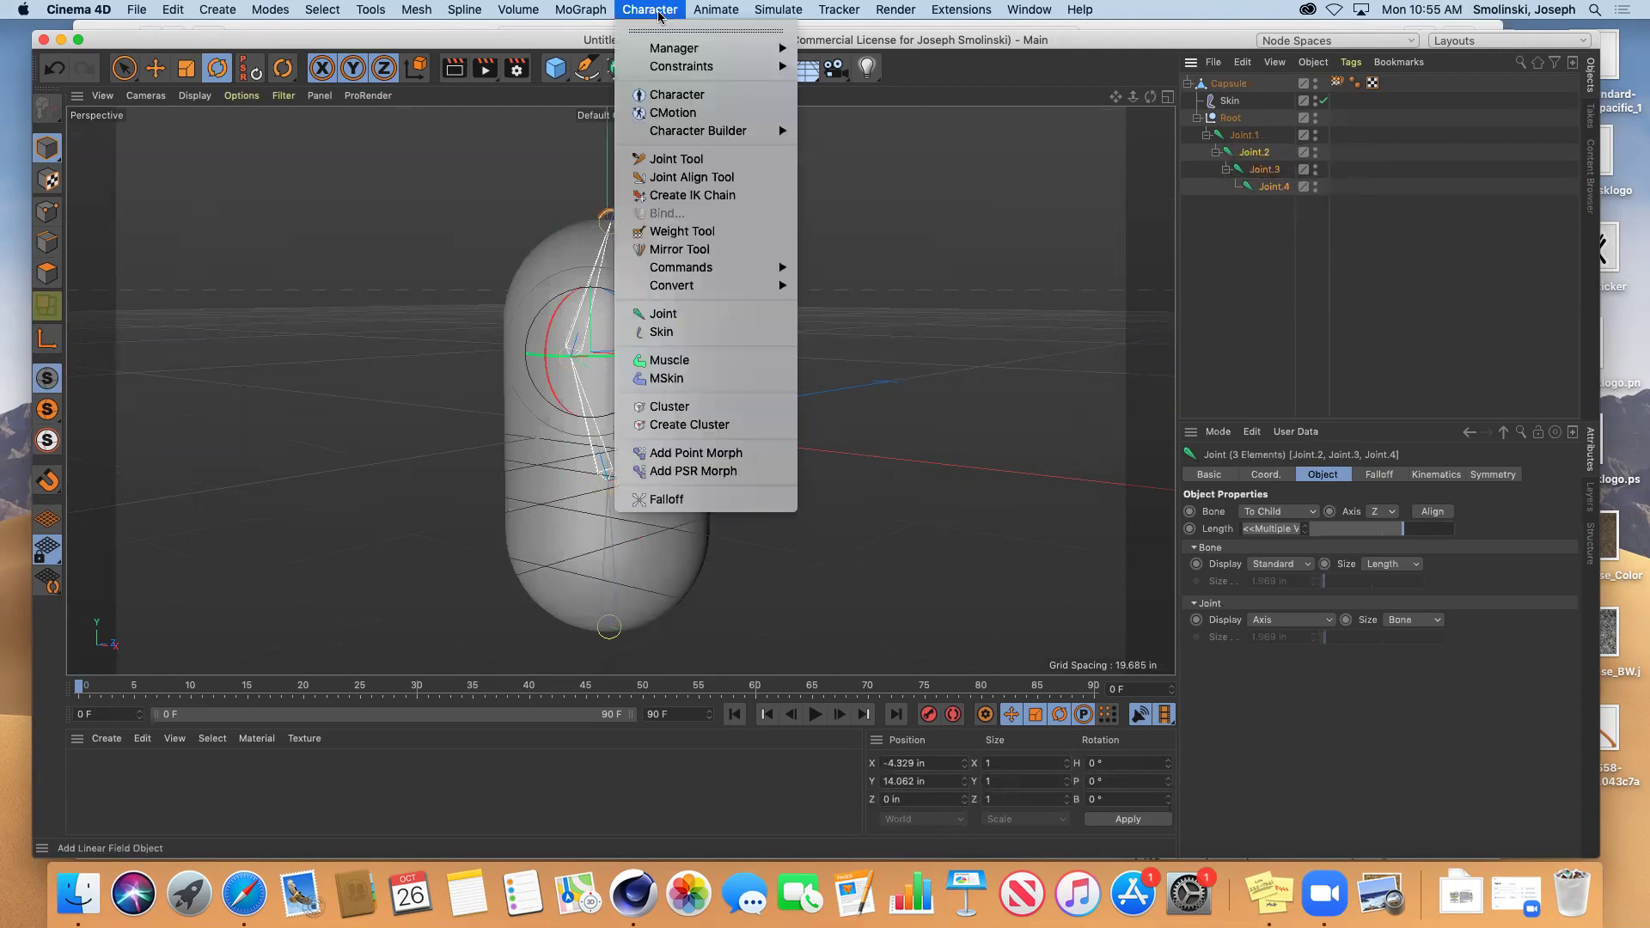
Create an IK chain from Joint.2 to Joint.4, then select Joint.4.Goal with the Move tool
left_click(710, 197)
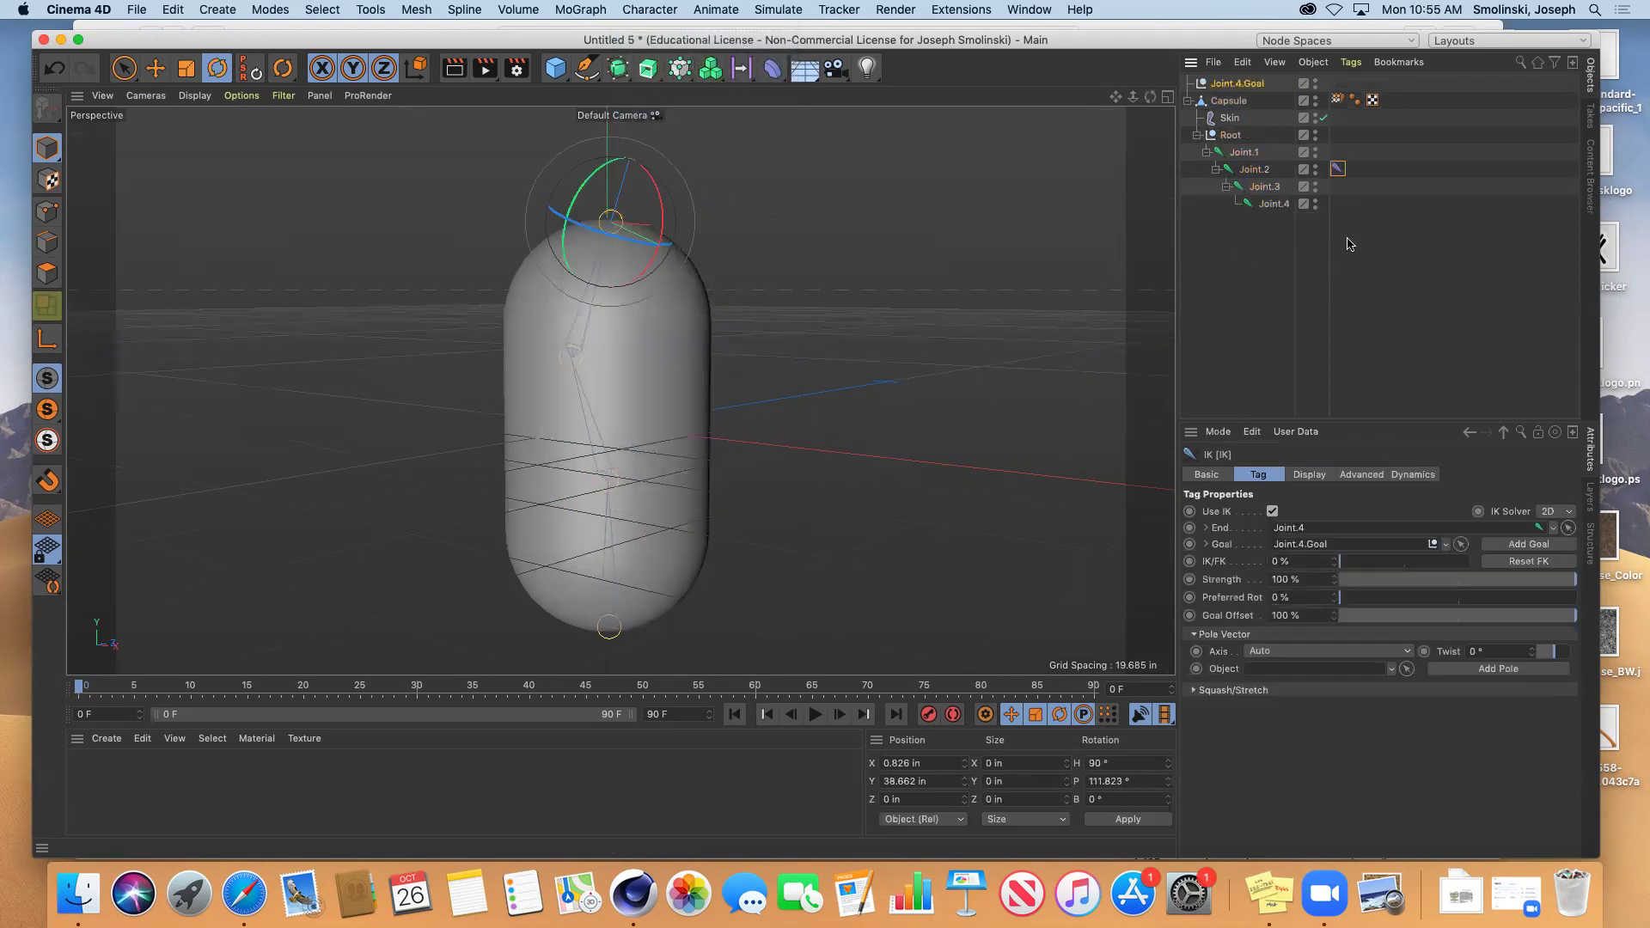
left_click(1269, 207)
left_click(1259, 185)
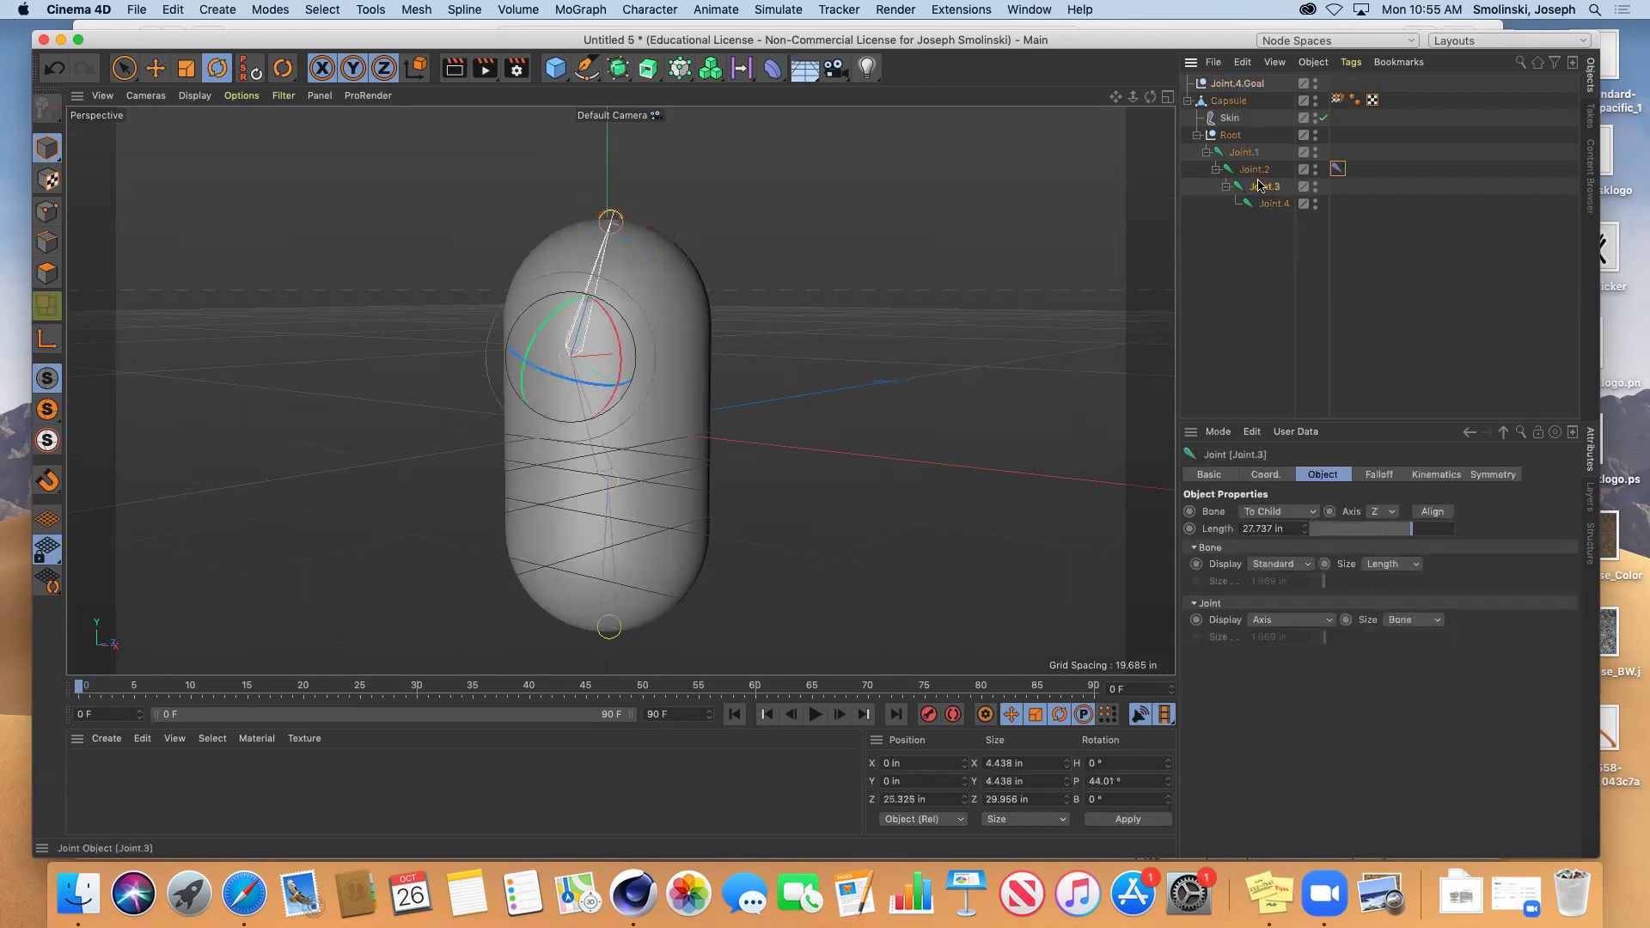
left_click(1245, 86)
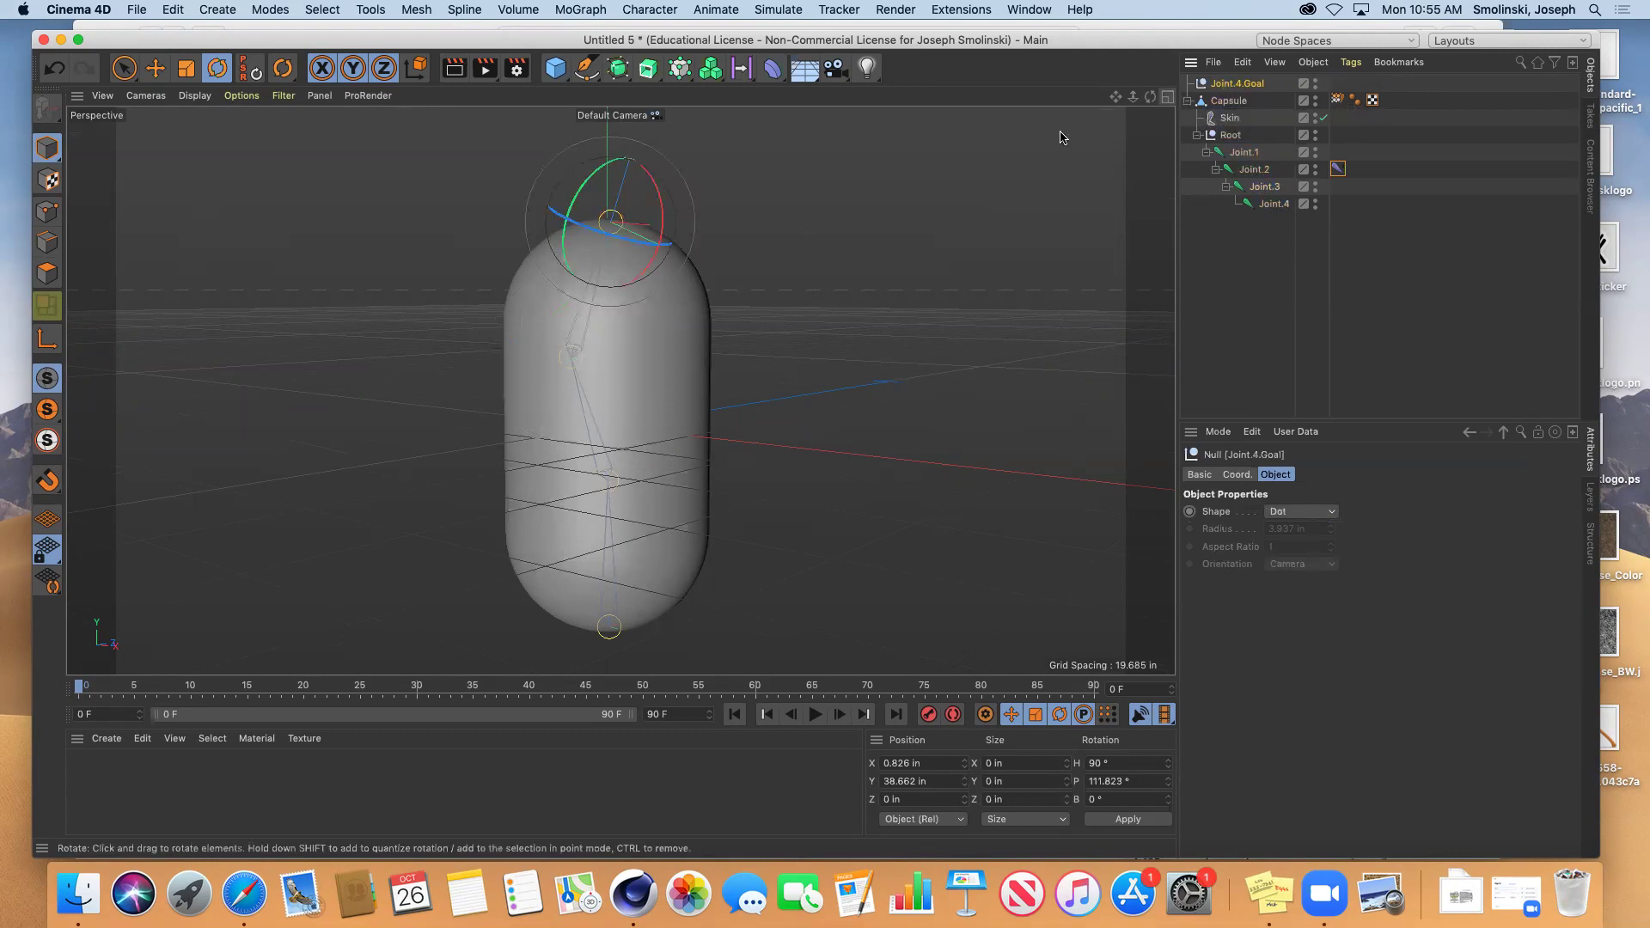
left_click(154, 69)
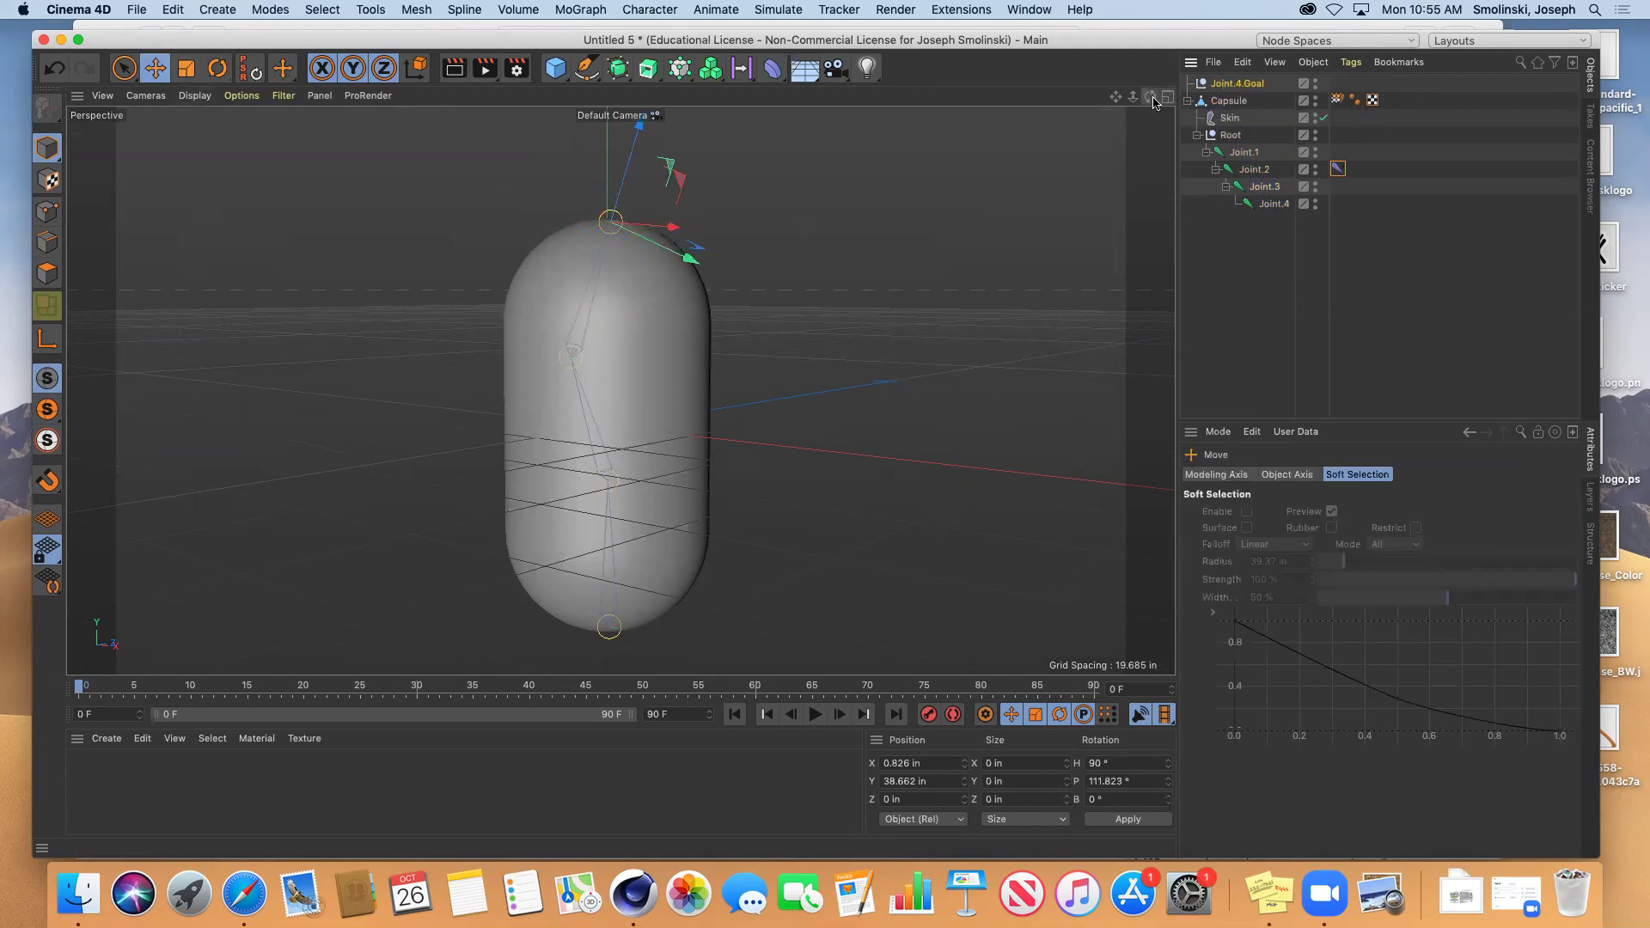
Drag Joint.4.Goal until the capsule top bends sideways, ending near 20.919, 30.444, -9.24 in
left_click_drag(1151, 98, 1135, 104)
left_click_drag(625, 187, 663, 171)
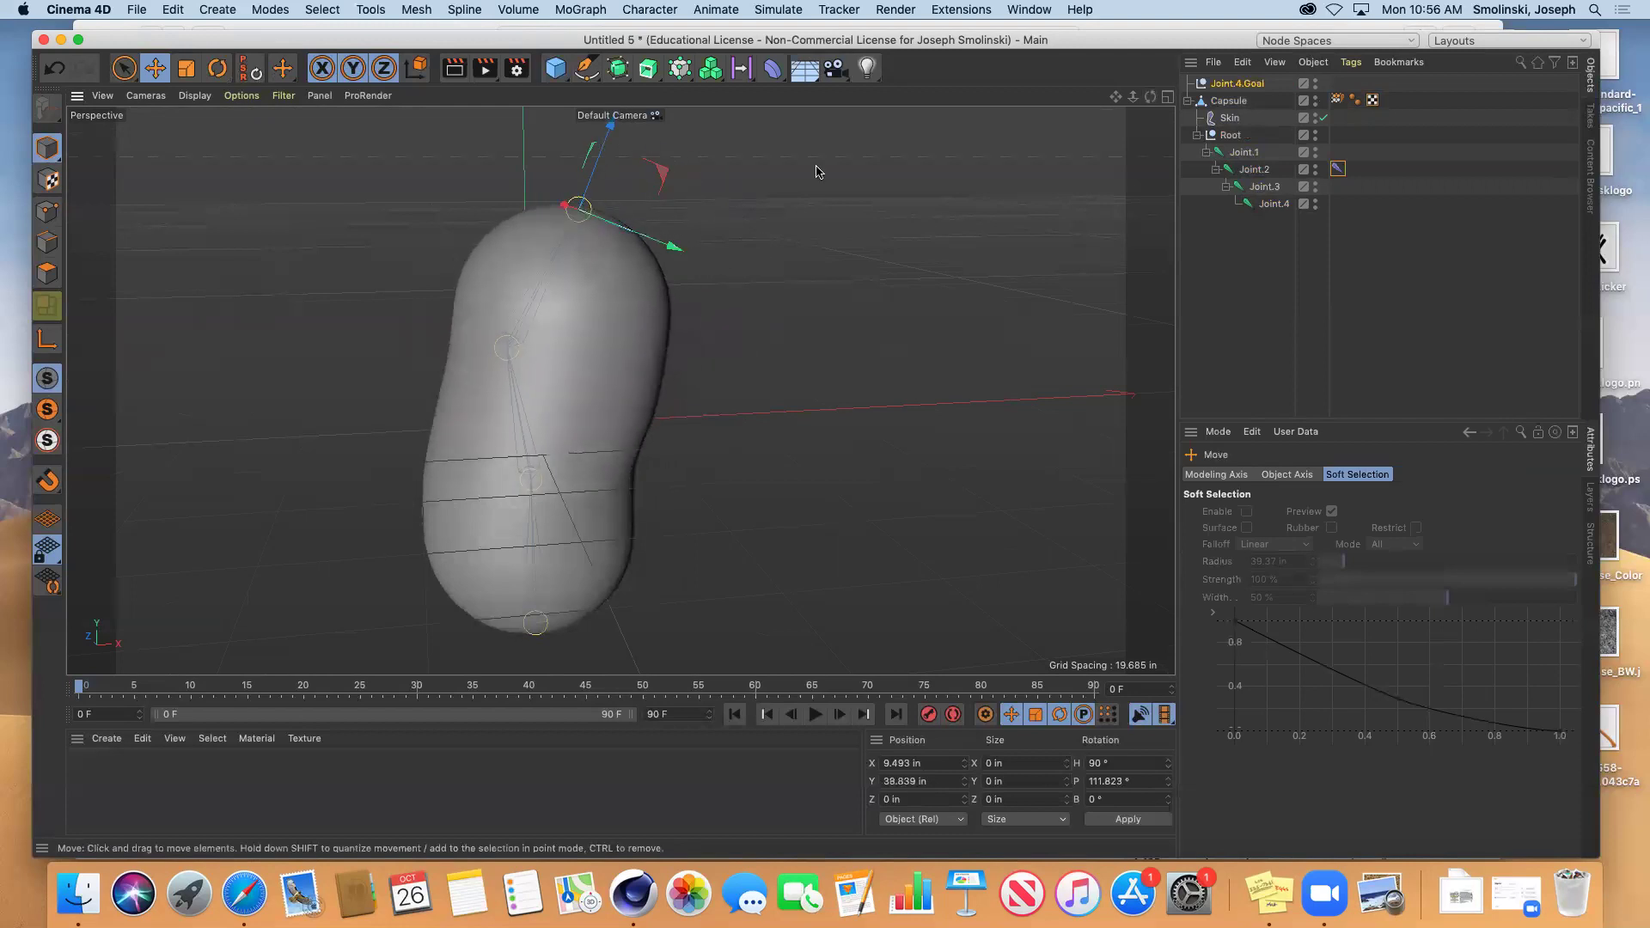
left_click_drag(1150, 95, 809, 215)
left_click_drag(709, 280, 439, 463)
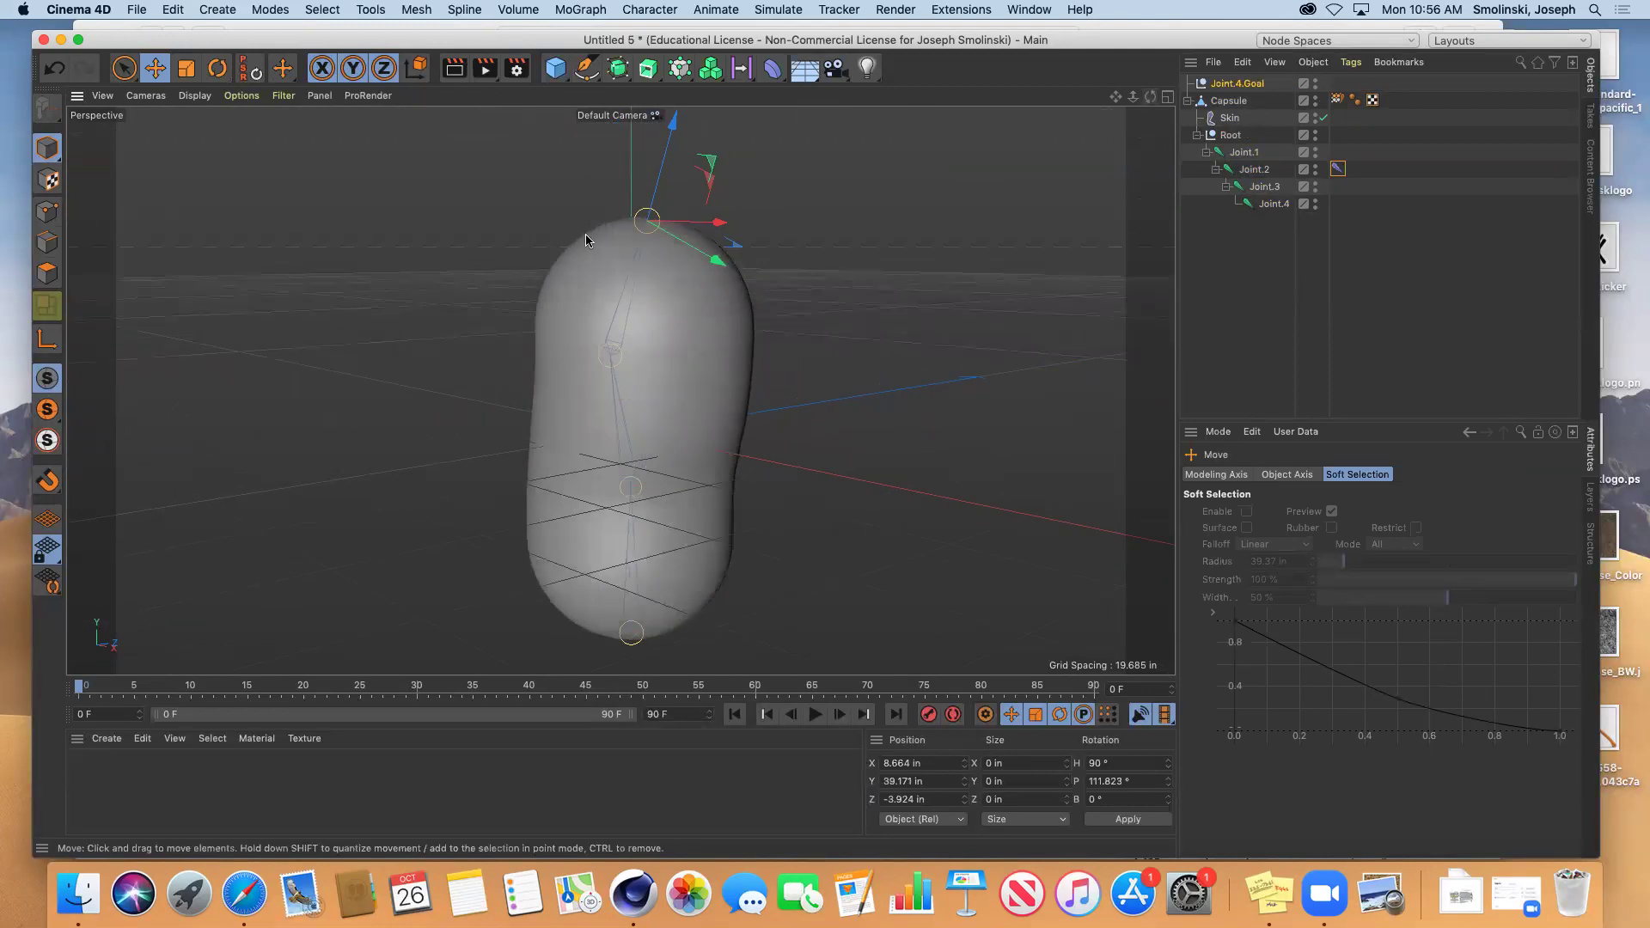
left_click_drag(670, 127, 701, 174)
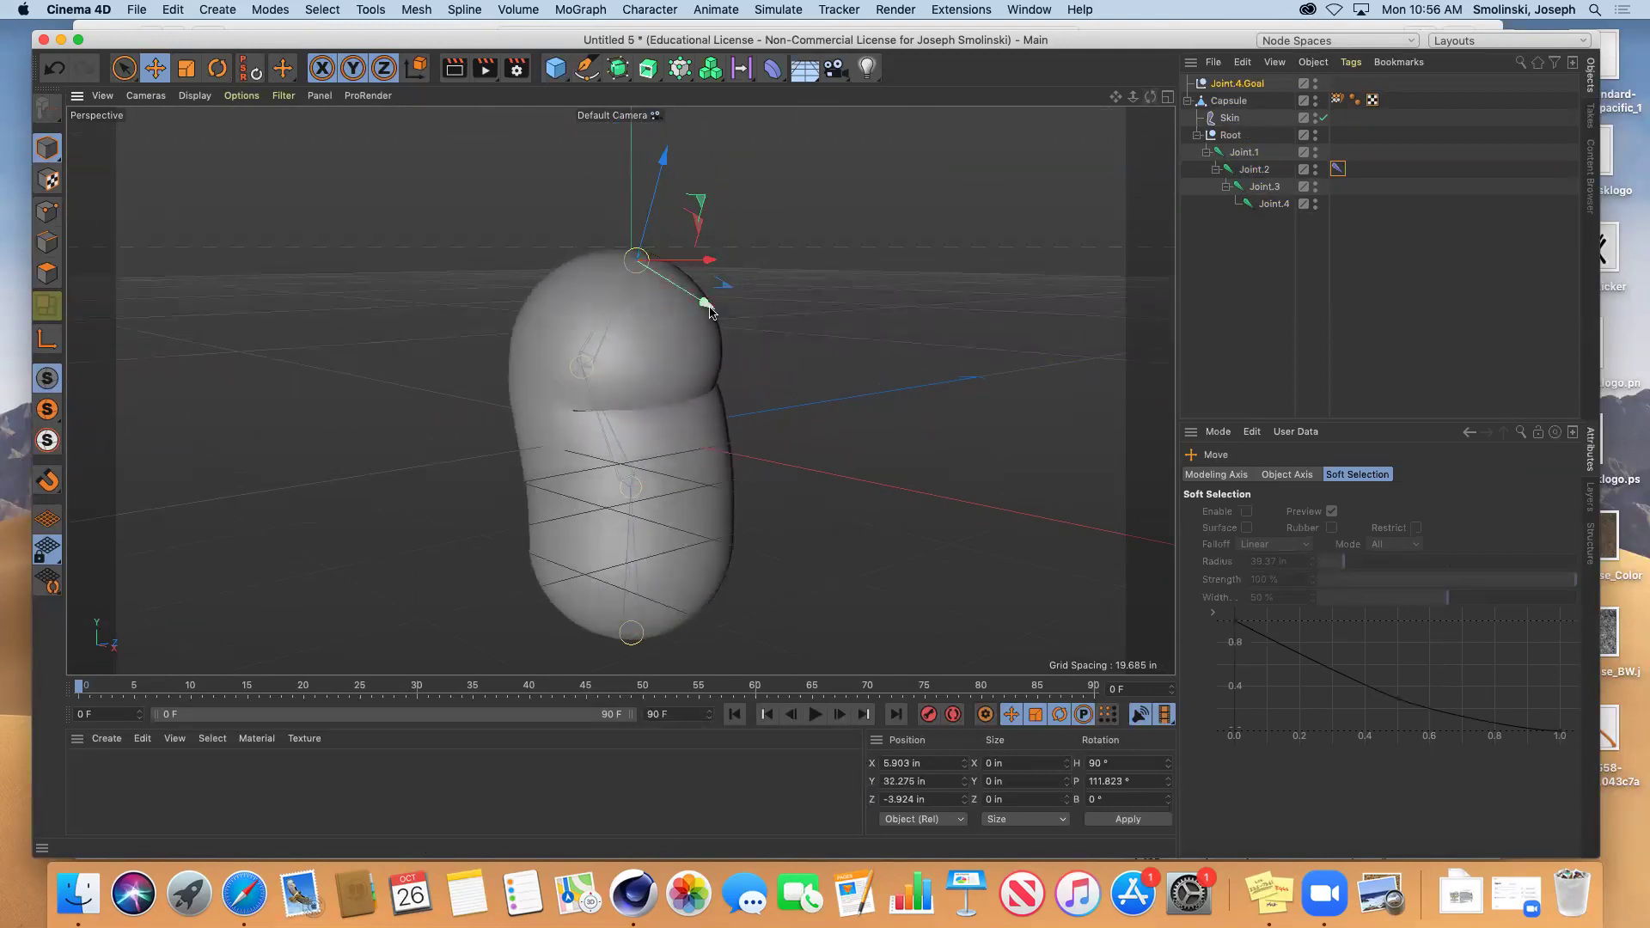
left_click_drag(710, 309, 812, 232)
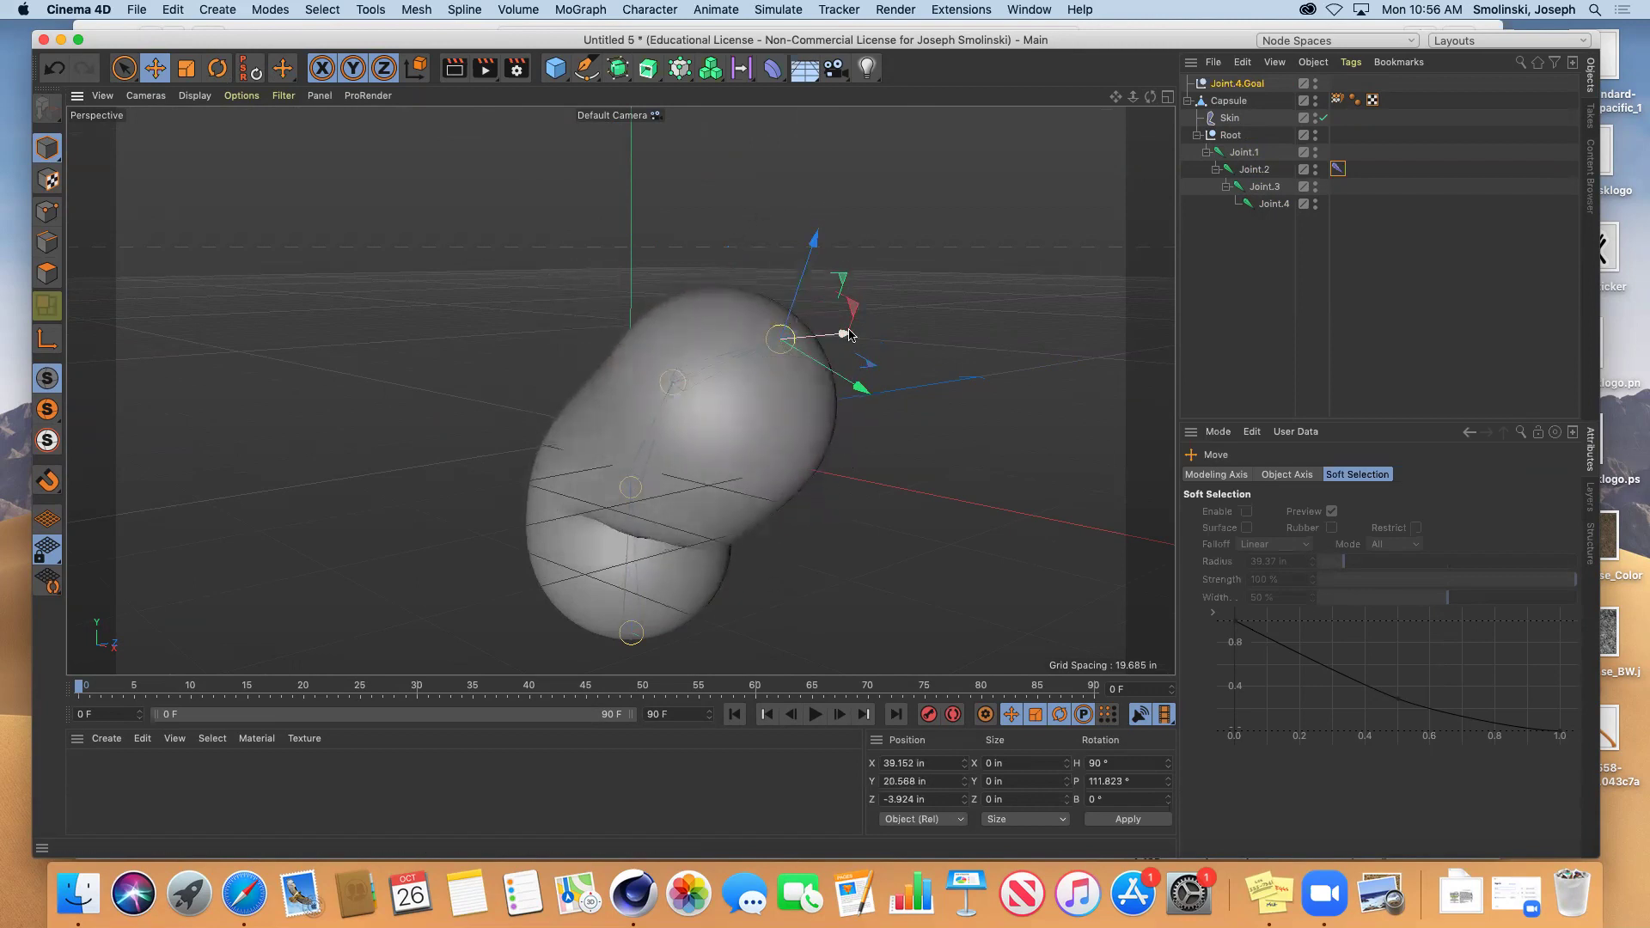
left_click_drag(849, 334, 844, 346)
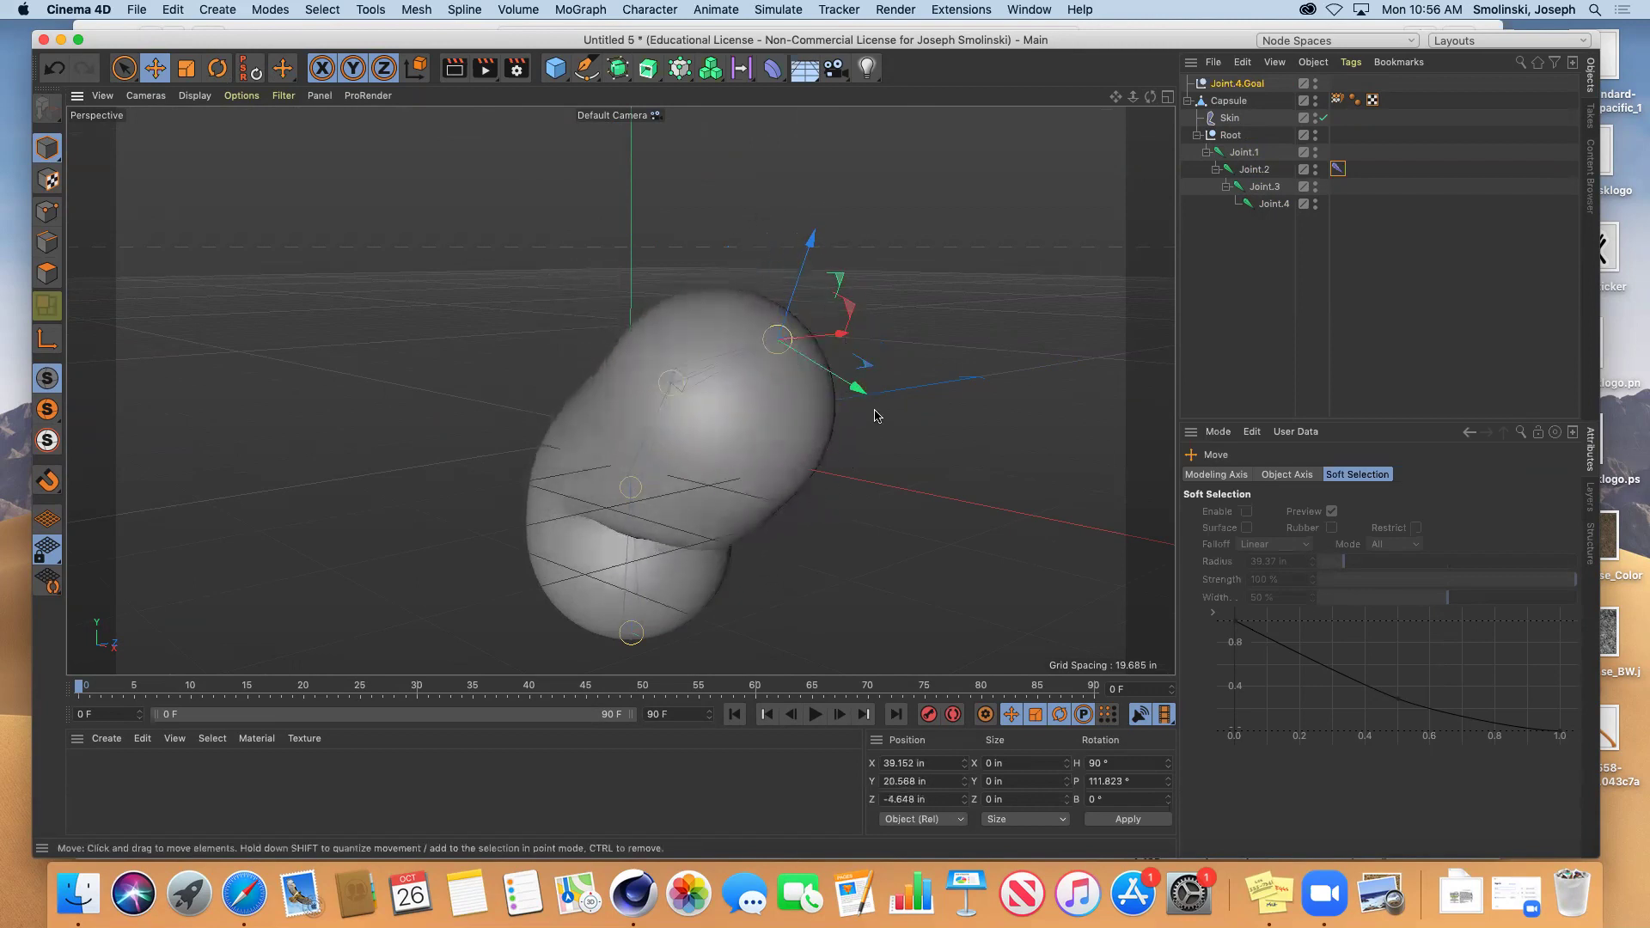
left_click_drag(876, 416, 736, 285)
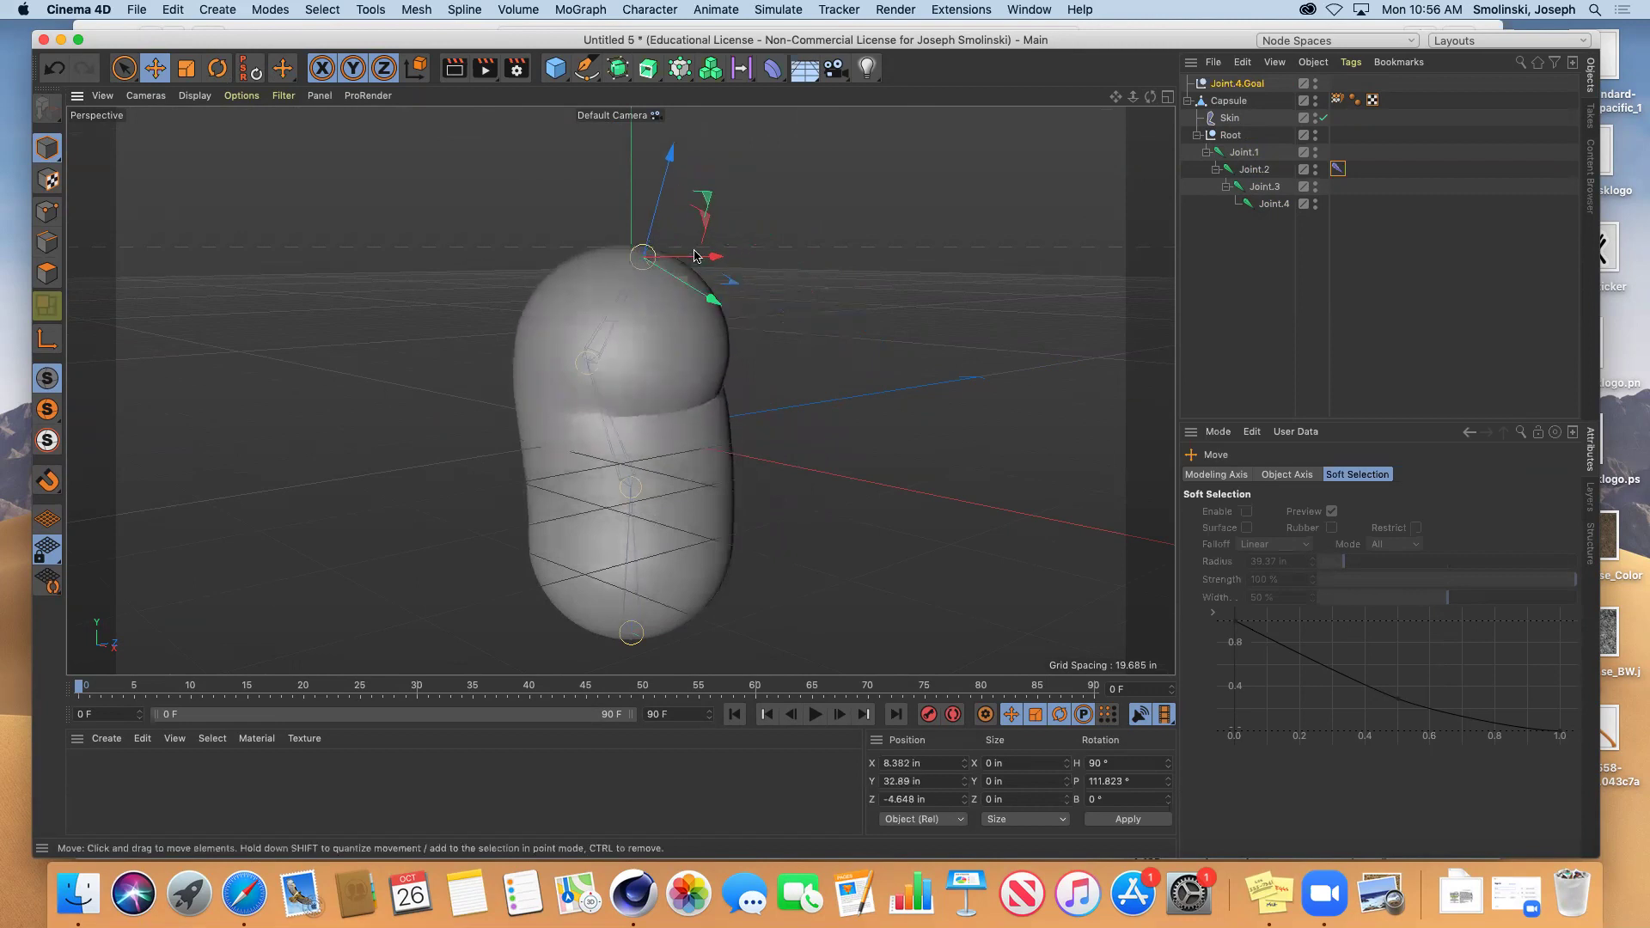
left_click_drag(669, 158, 688, 200)
left_click_drag(717, 292, 798, 365)
left_click_drag(792, 292, 737, 199)
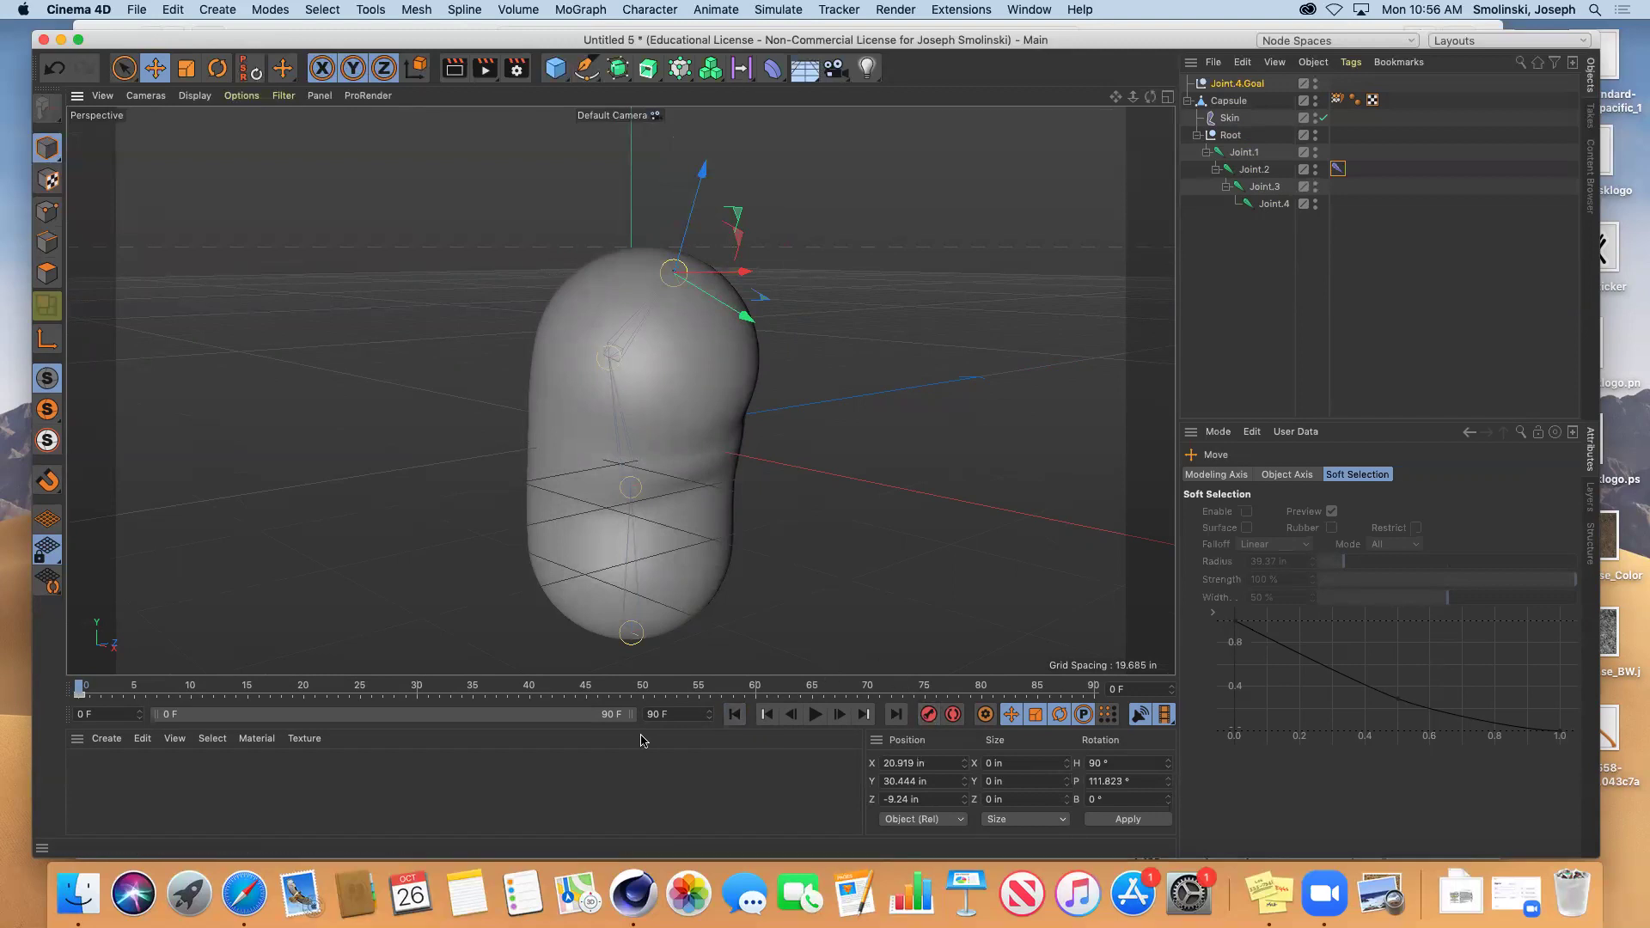
Keyframe Joint.4.Goal in bent poses at frames 40 and 90, then return to frame 0
left_click(527, 689)
left_click_drag(744, 315, 803, 329)
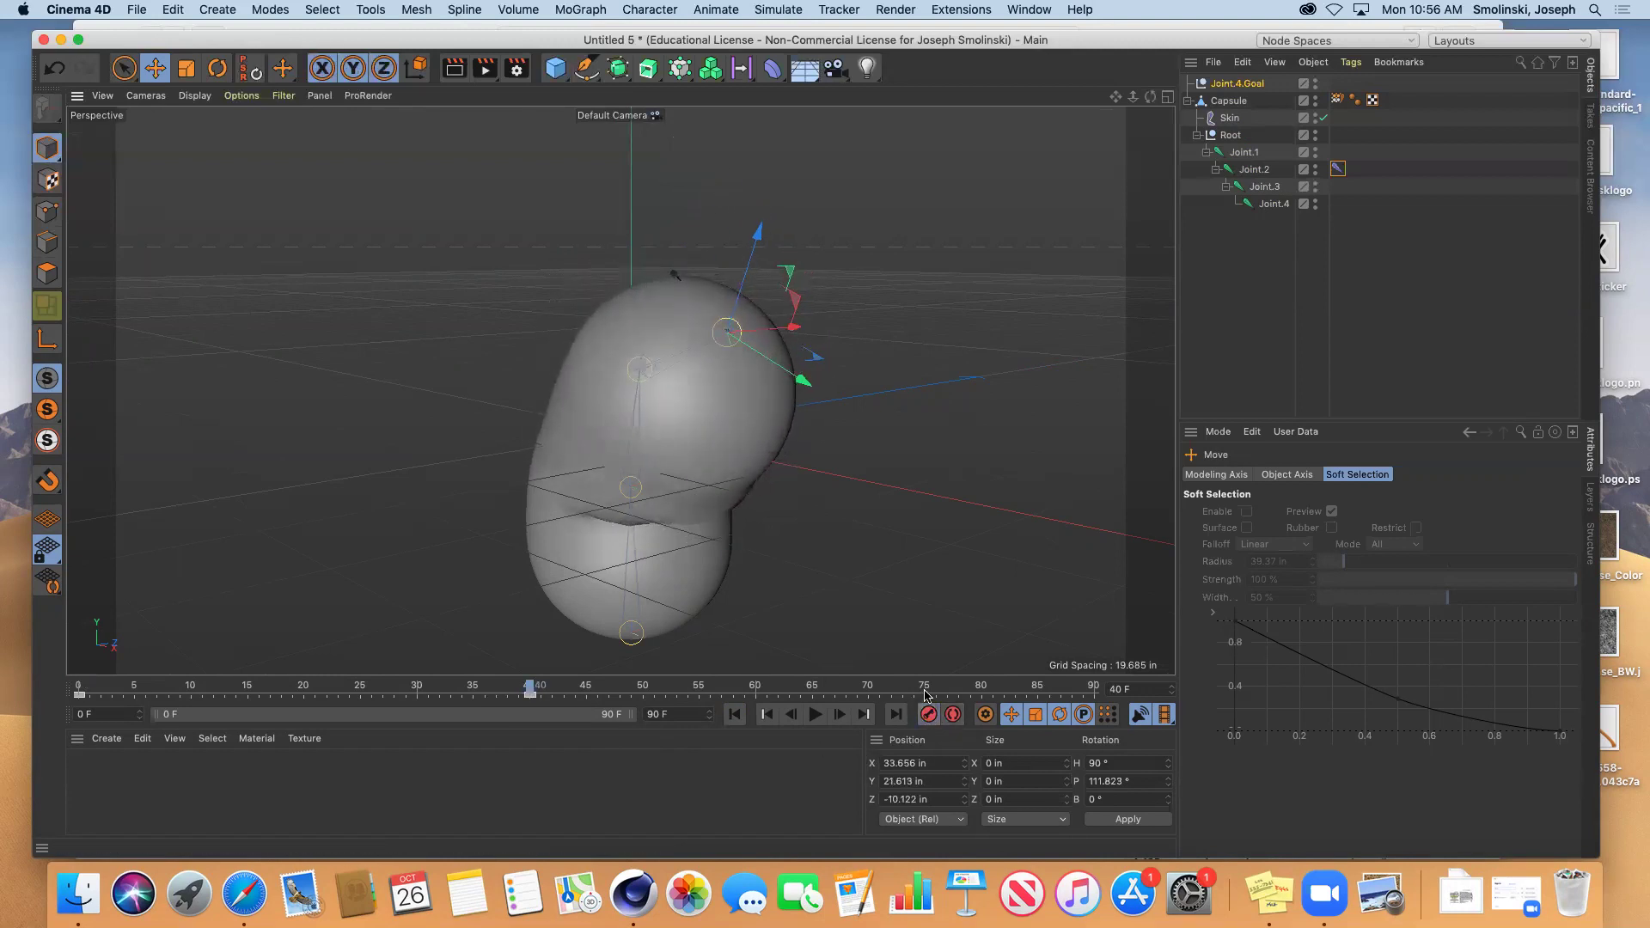
left_click_drag(787, 327, 846, 354)
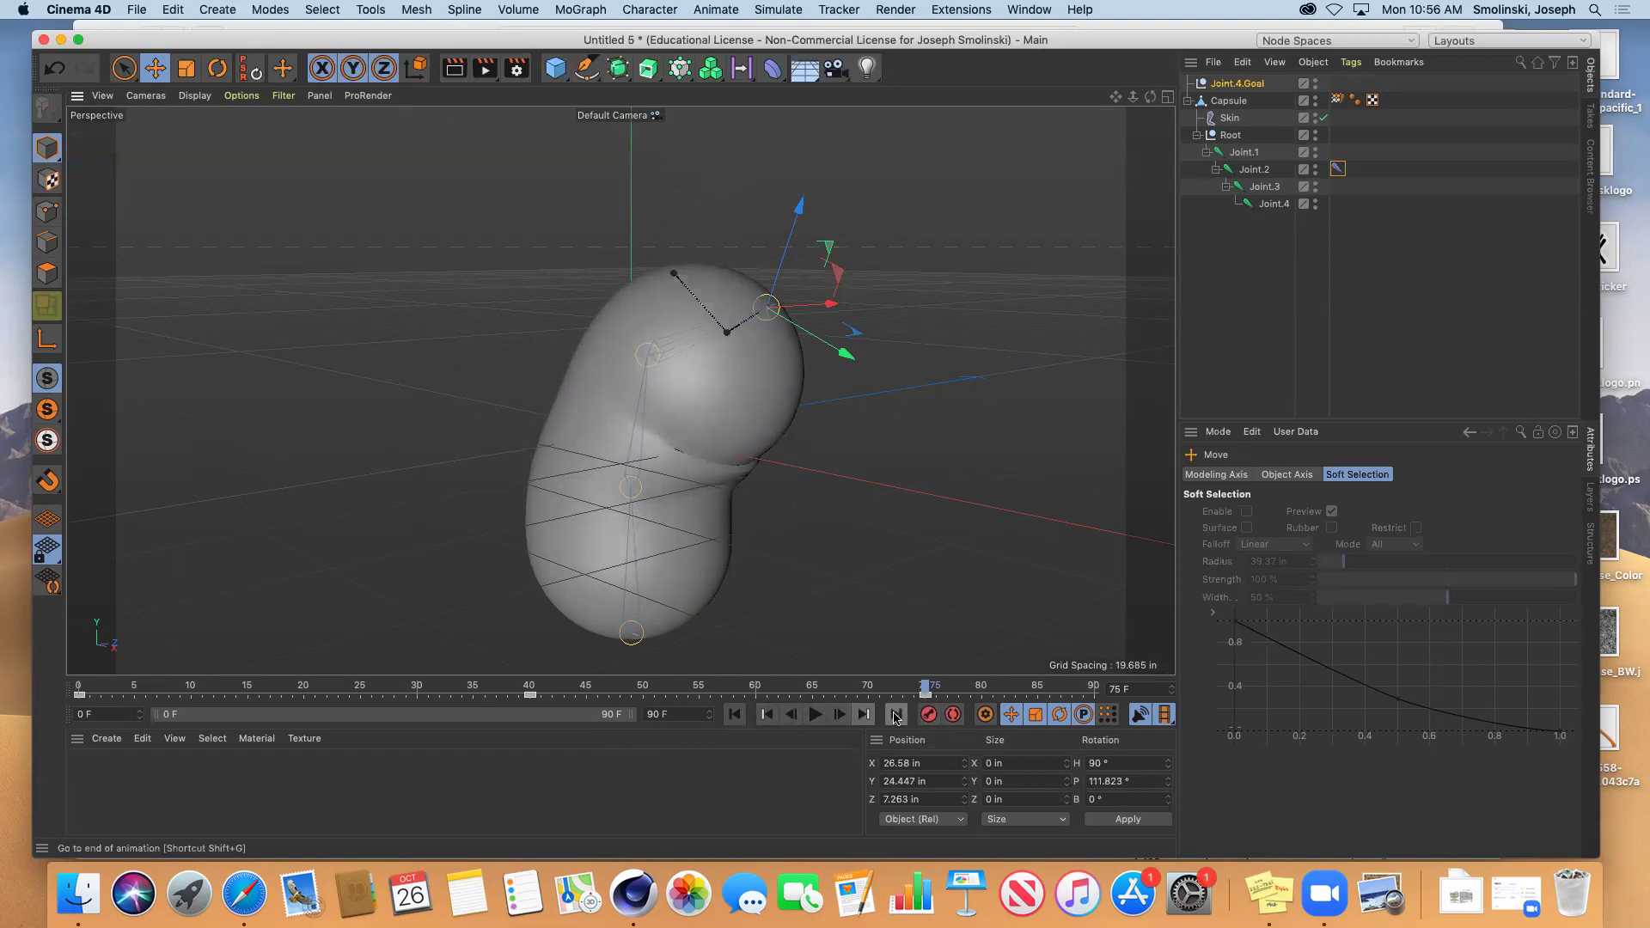
left_click_drag(845, 345, 745, 268)
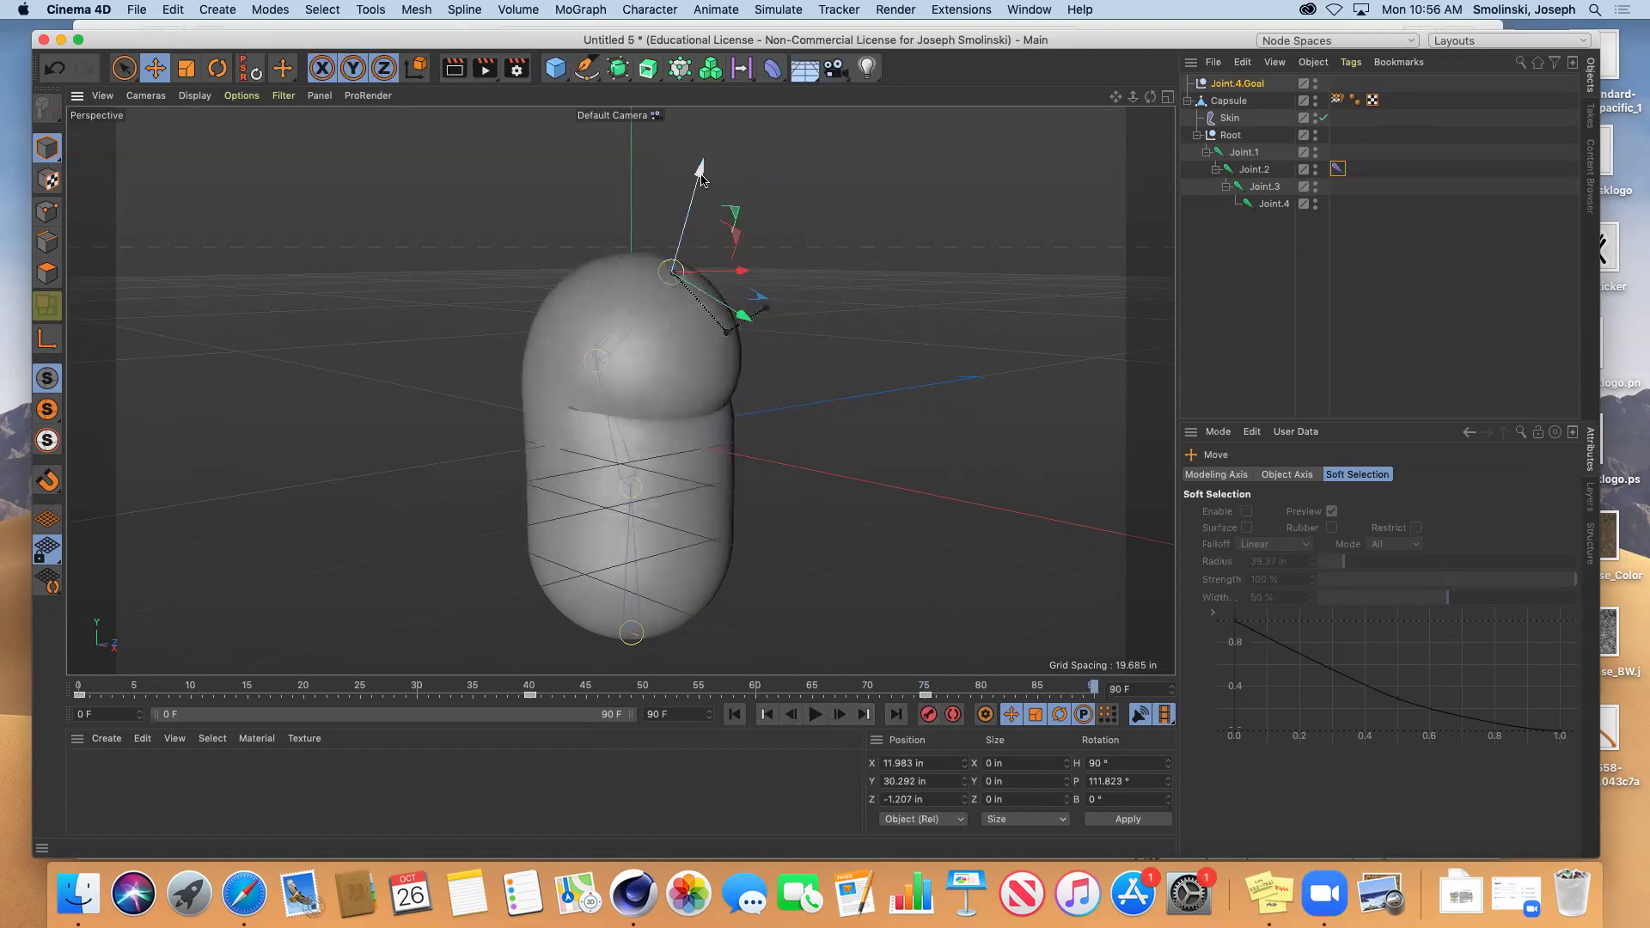
left_click_drag(700, 175, 703, 165)
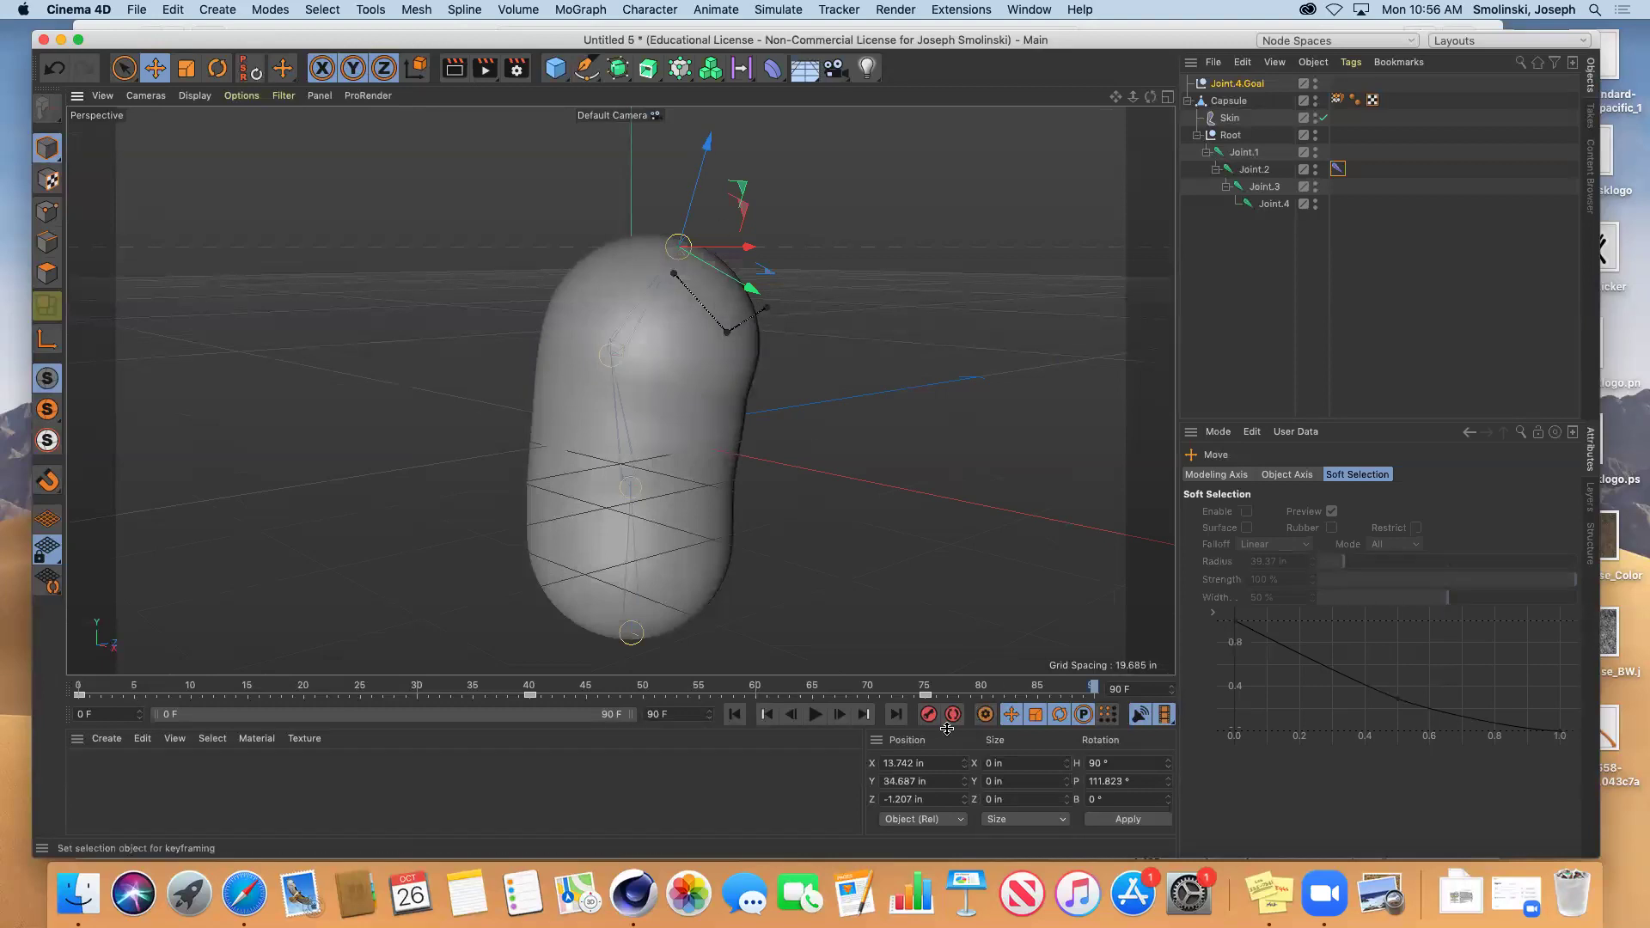
left_click(753, 720)
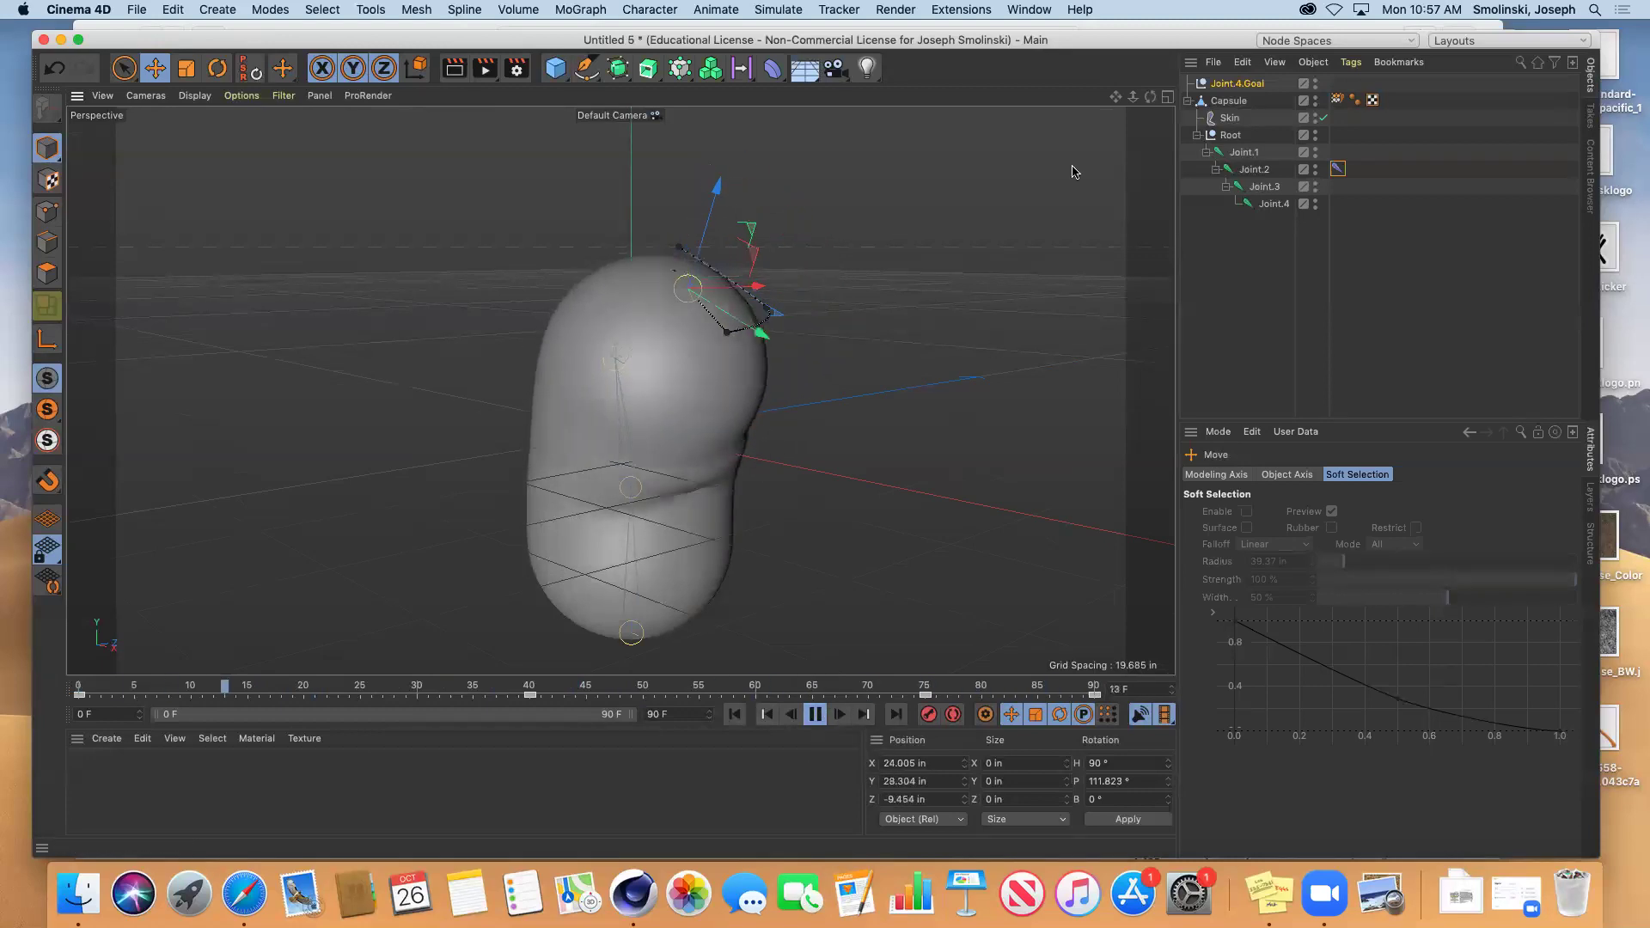
left_click_drag(1150, 96, 1152, 102)
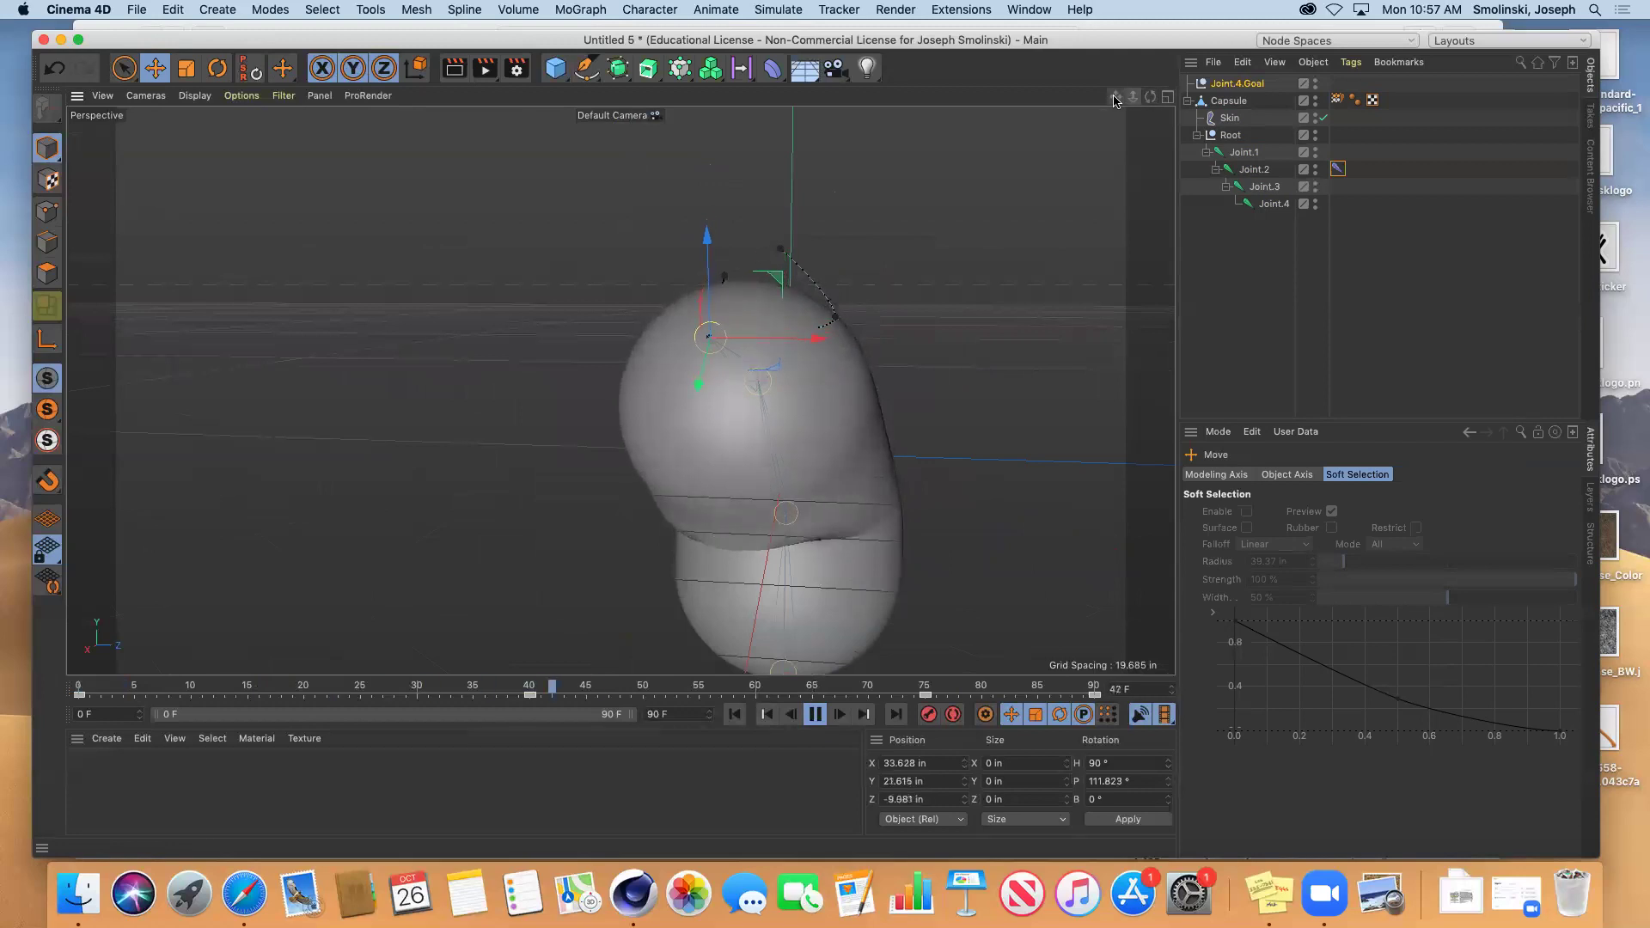